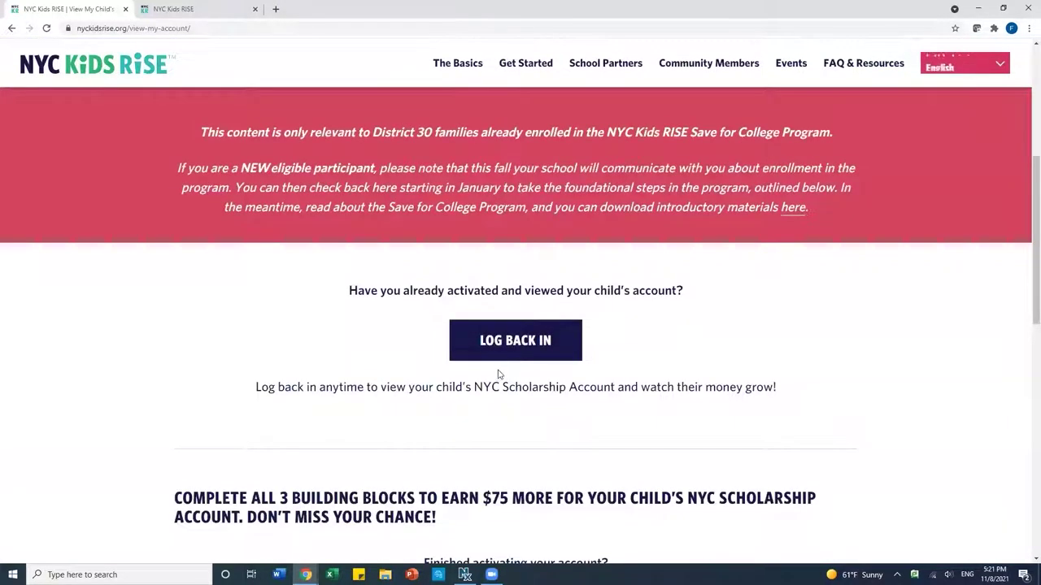
Log back in to the Savings Tracker with the parent's e-mail address and password
left_click(513, 358)
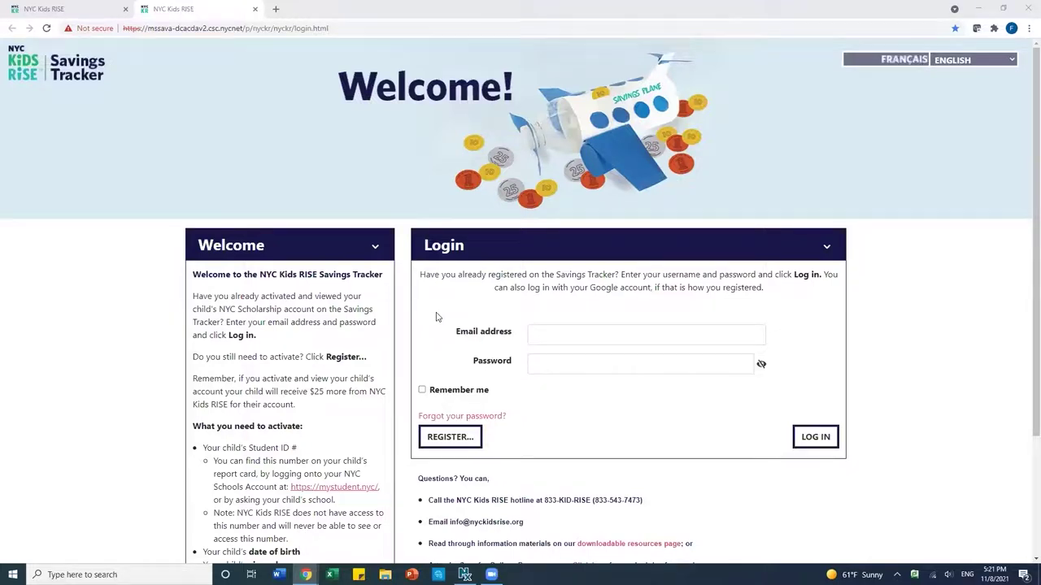
left_click(590, 334)
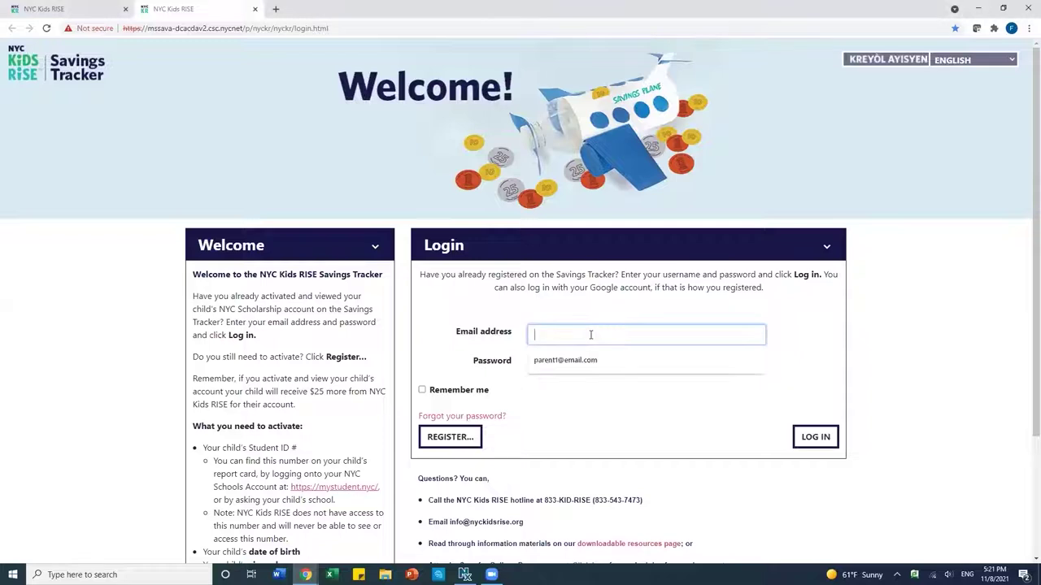
type("parent")
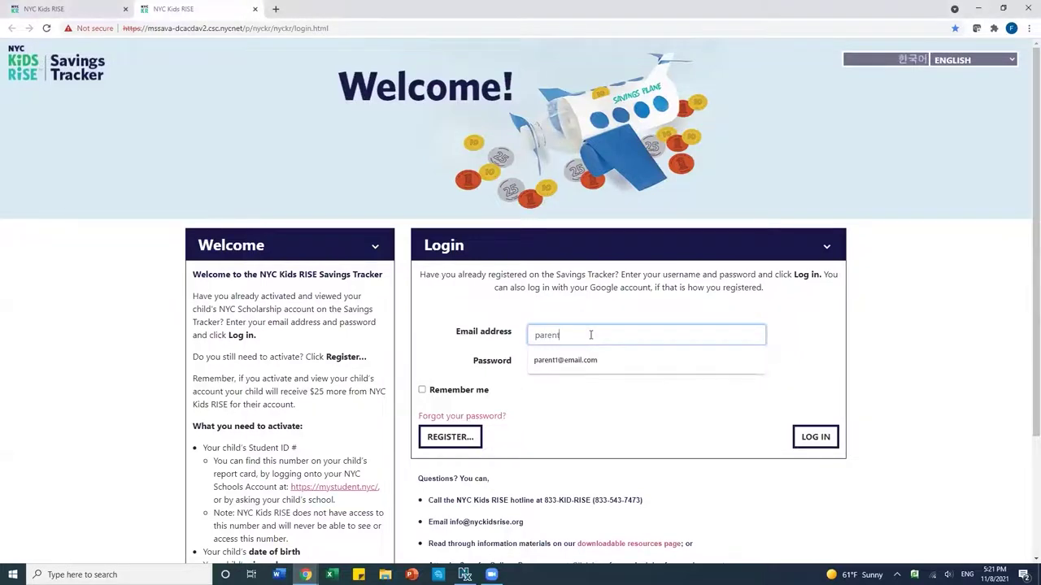
type("1@email.com")
left_click(591, 367)
type("********")
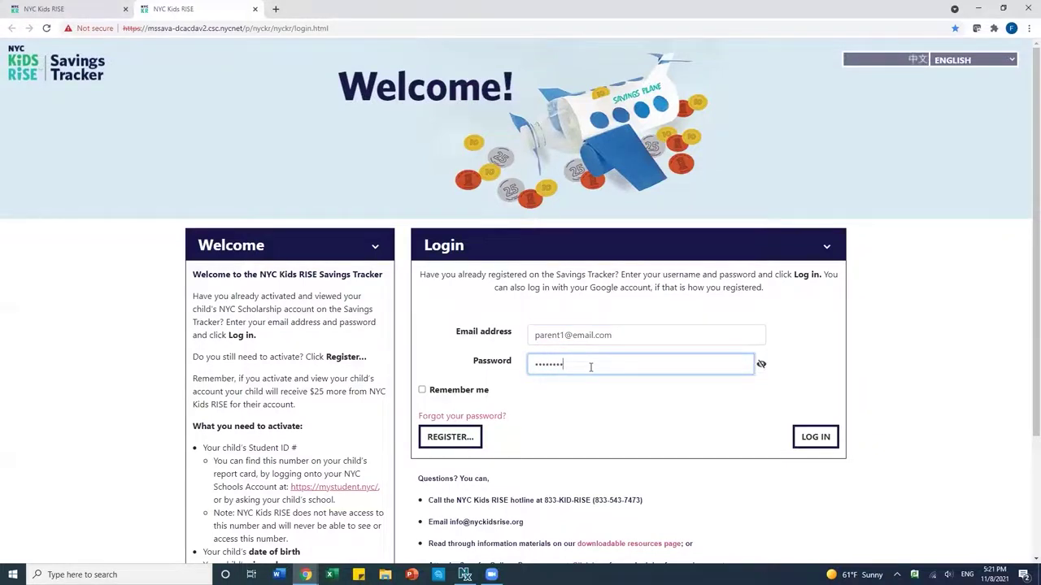
type("****")
left_click(811, 443)
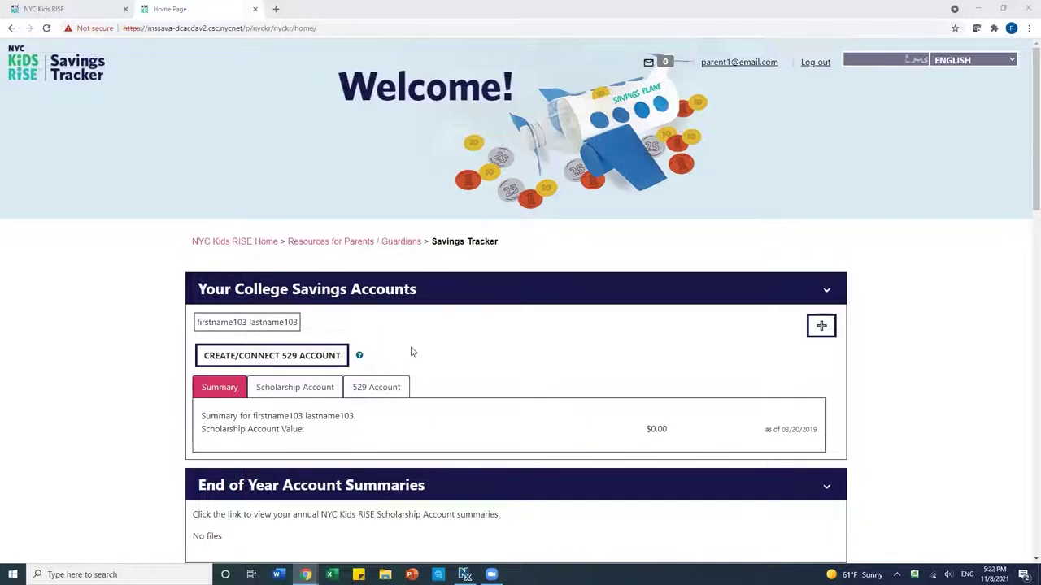
Choose Create/Connect 529 Account and confirm the notice to reach the Direct Plan login
left_click(297, 355)
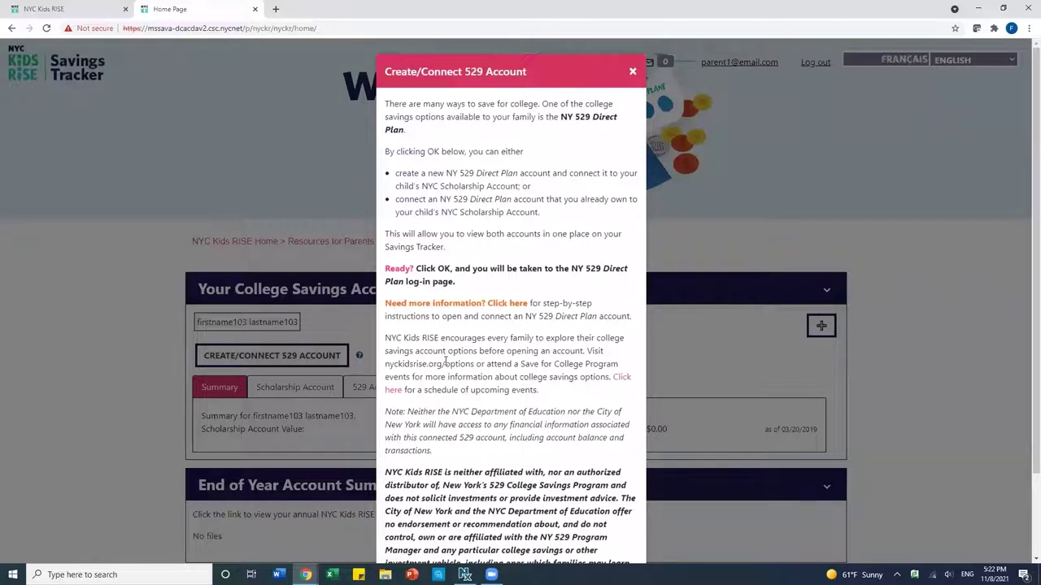
scroll(443, 382, "down", 2)
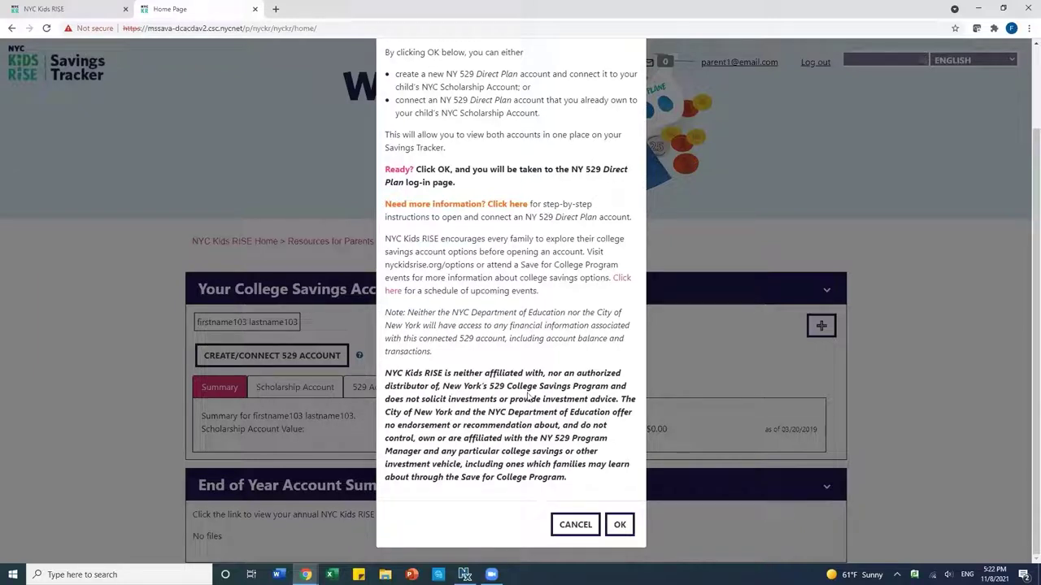
left_click(620, 524)
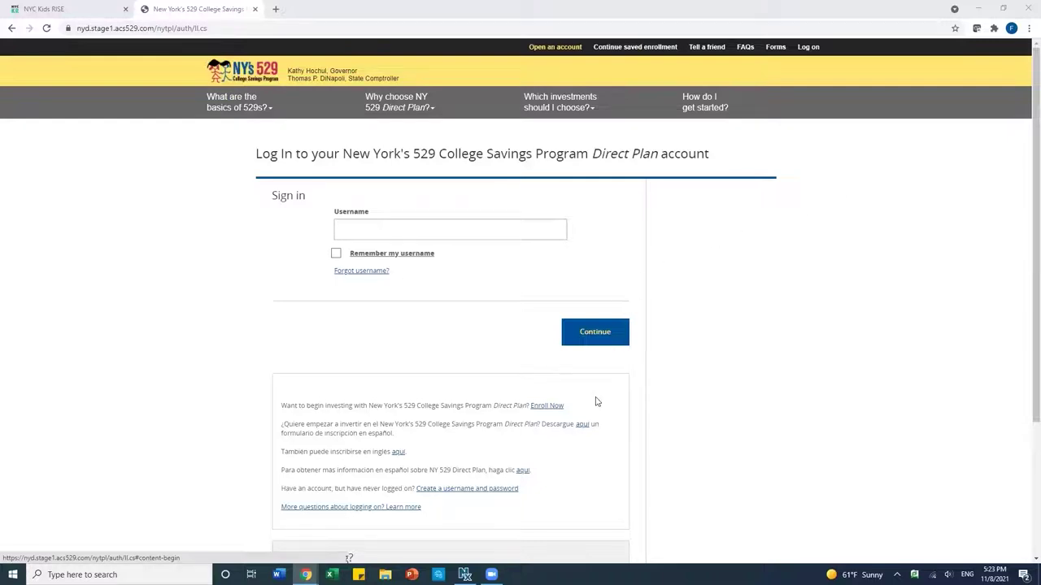
Start a new Direct Plan enrollment with the parent's first name, last name and phone number
left_click(543, 406)
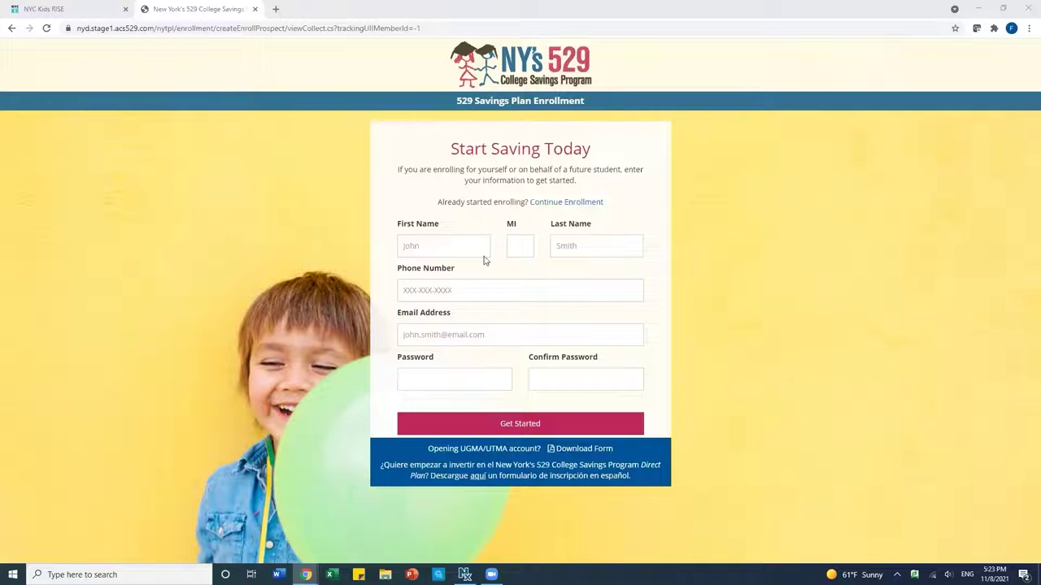
left_click(452, 245)
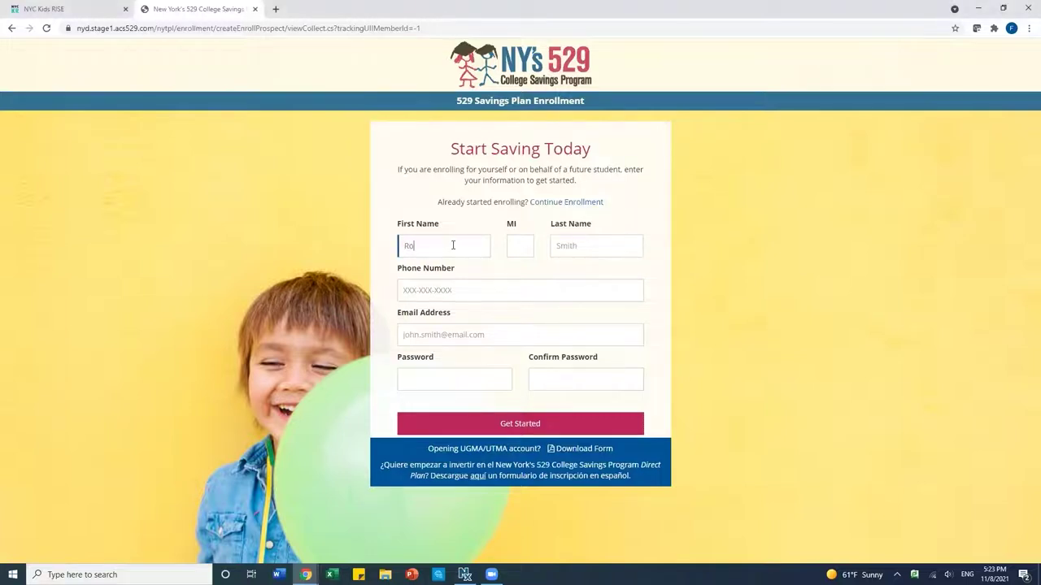
left_click(599, 244)
left_click(482, 283)
type("5")
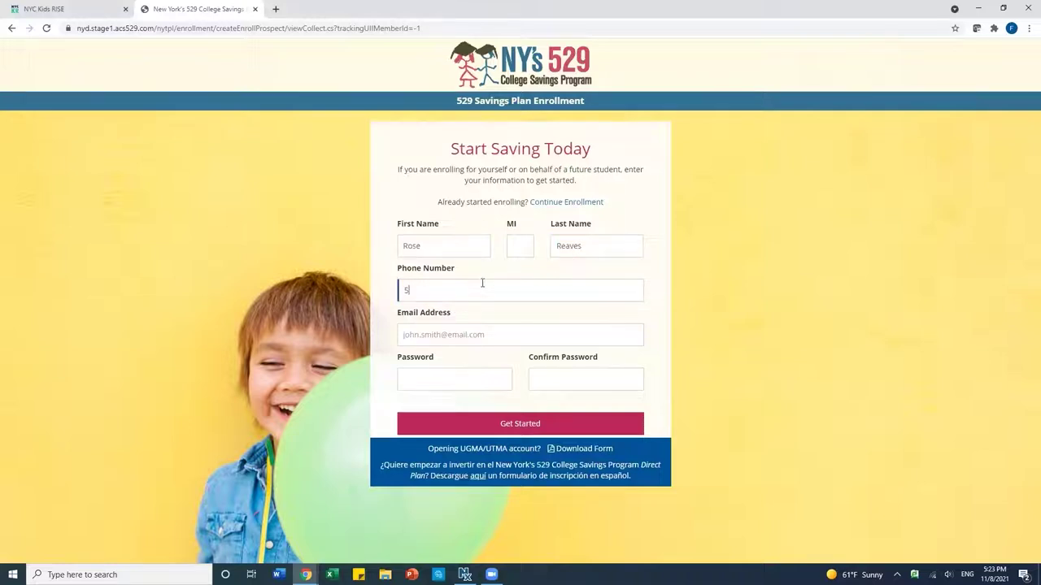
type("555555444")
Add the parent's e-mail address and a confirmed password, then create the enrollment profile
left_click(460, 332)
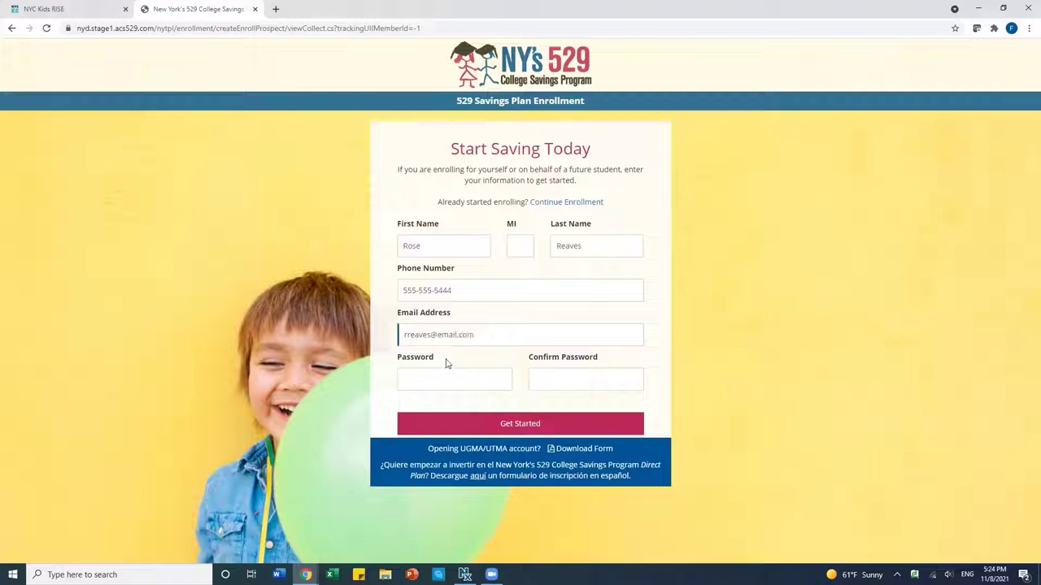
left_click(437, 377)
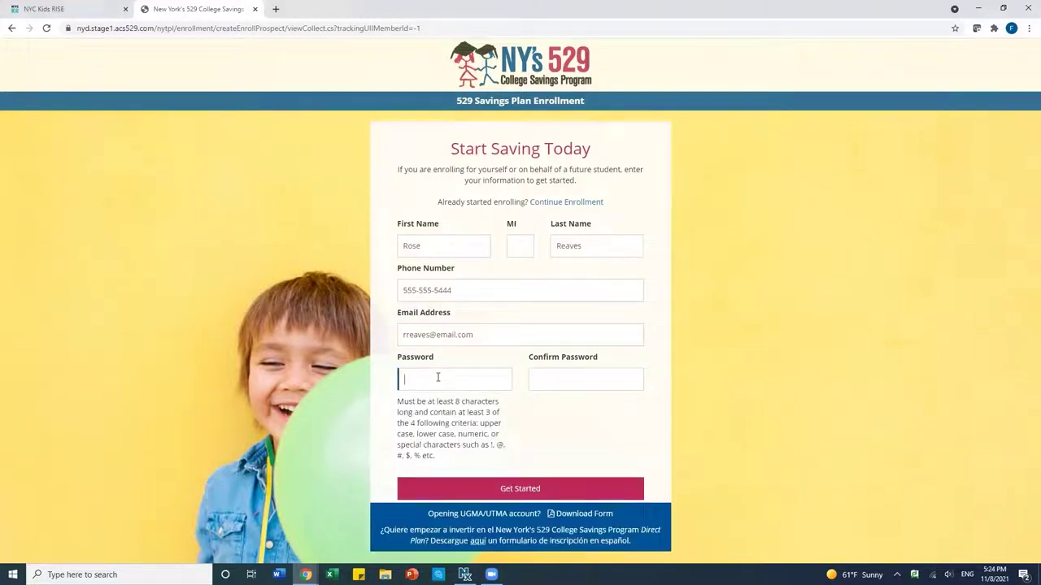
type("••••••••••••")
left_click(546, 379)
type("••••")
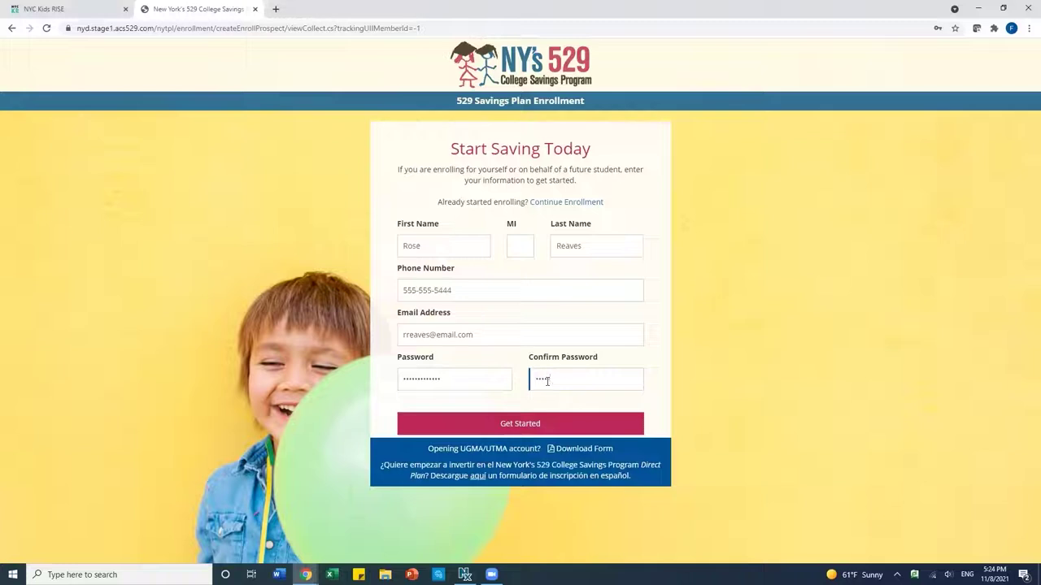
type("••••••••")
left_click(538, 423)
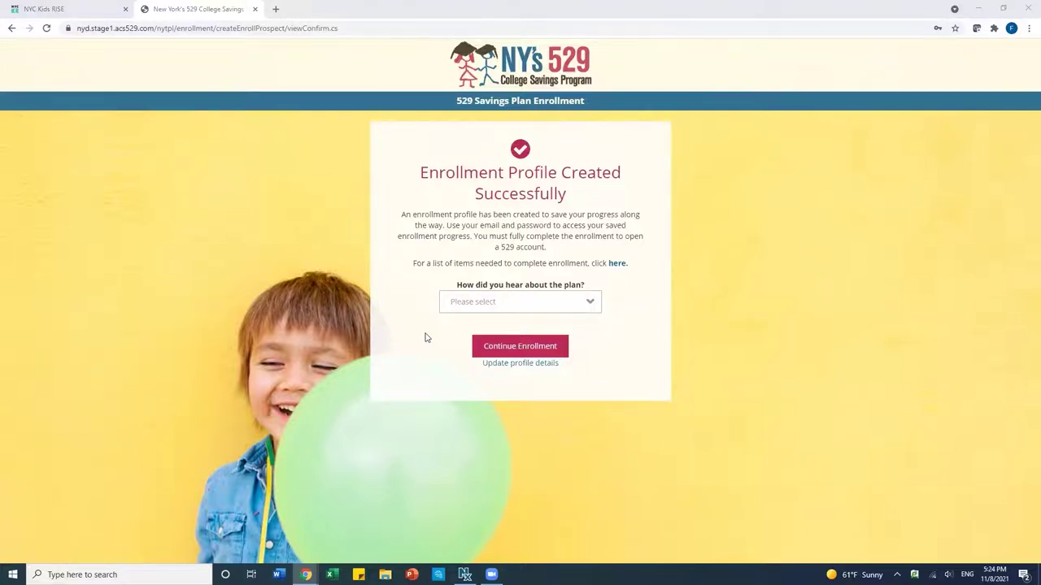
Answer School Event for how you heard about the plan and continue enrollment
left_click(486, 304)
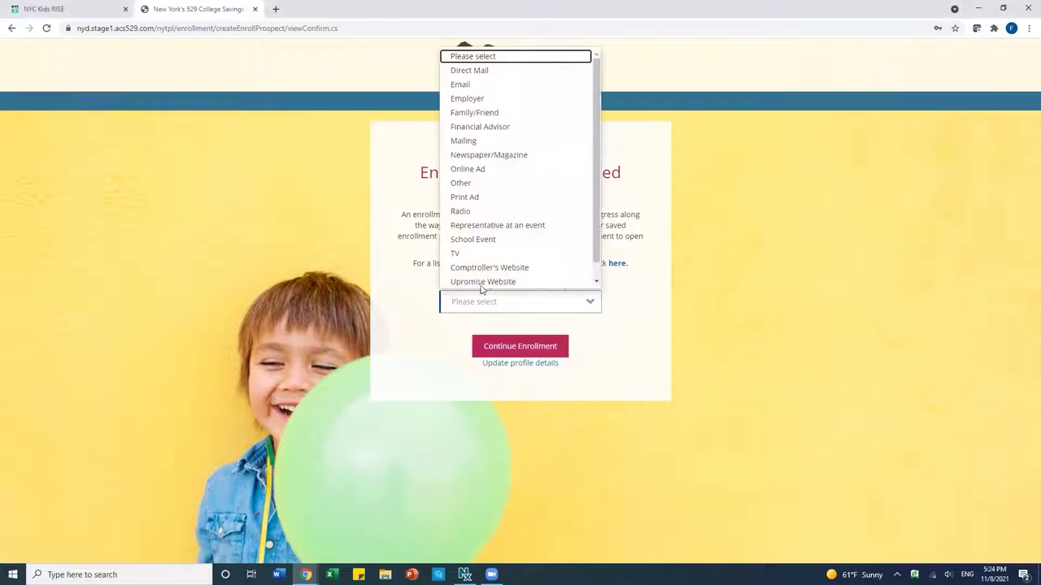
left_click(485, 239)
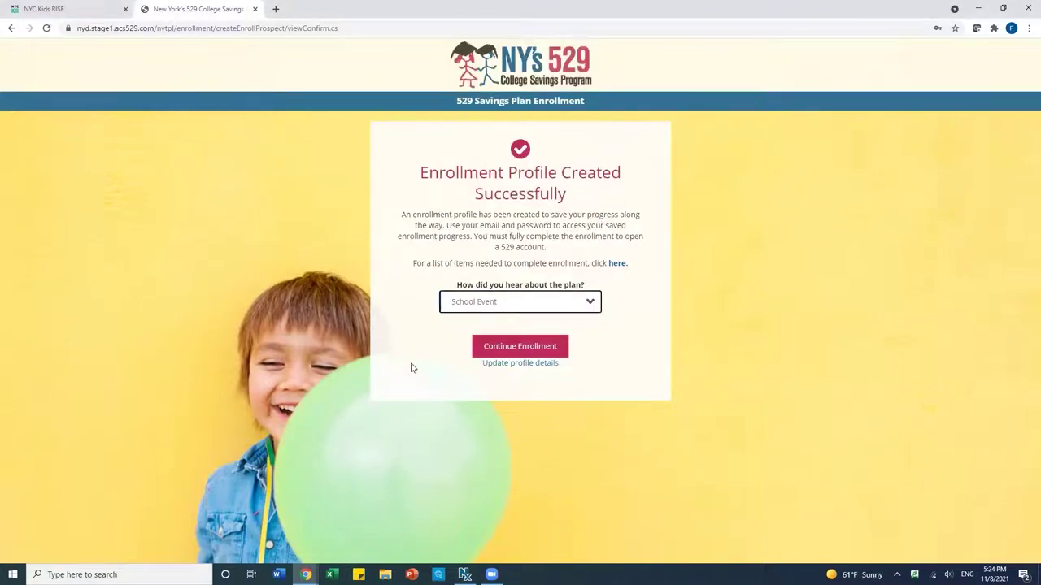
left_click(528, 349)
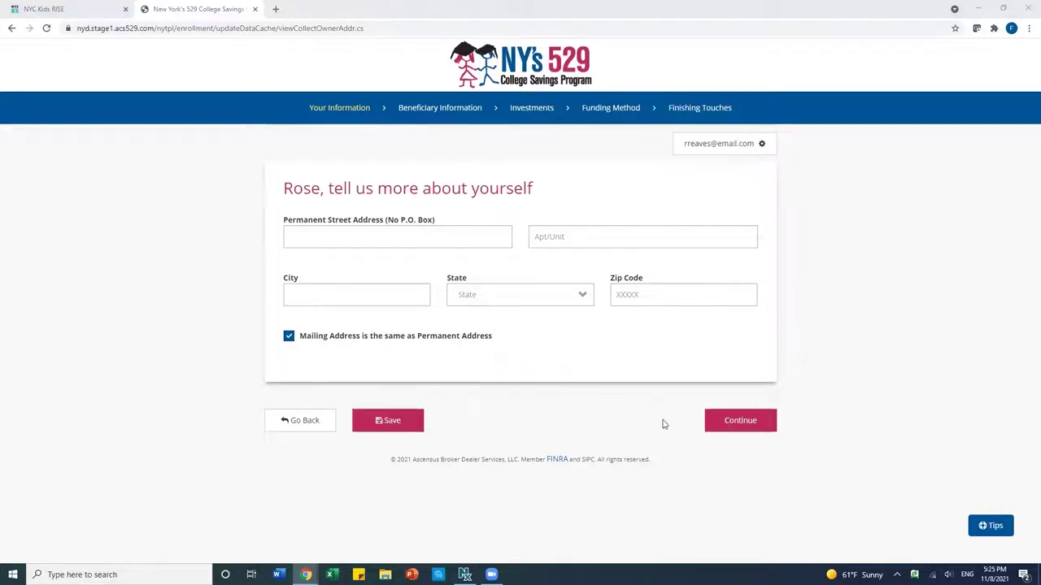
Enter the parent's street address, apartment unit and city
left_click(351, 235)
type("123 Main Street")
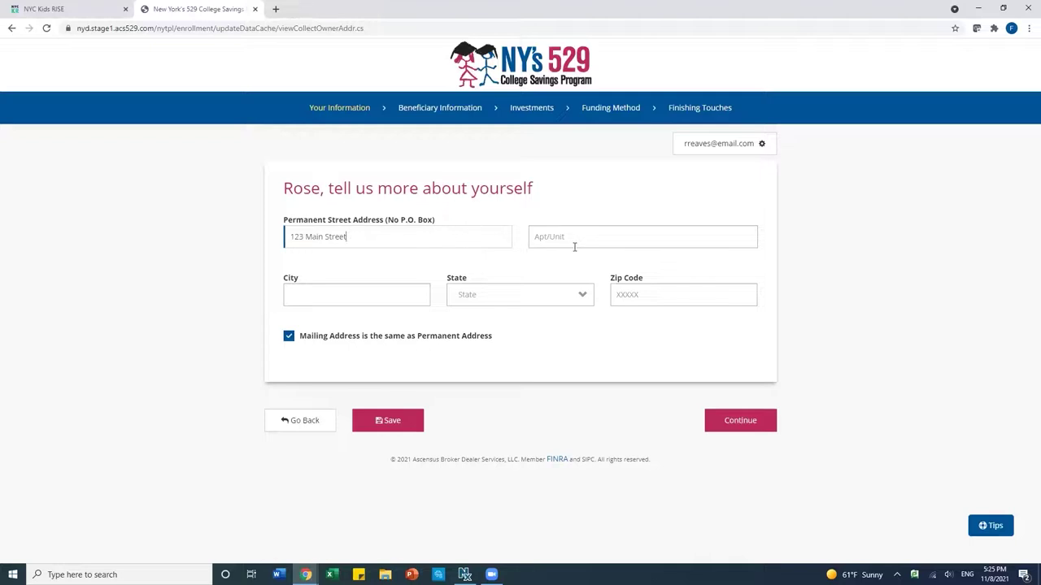
left_click(570, 236)
type("Apt A")
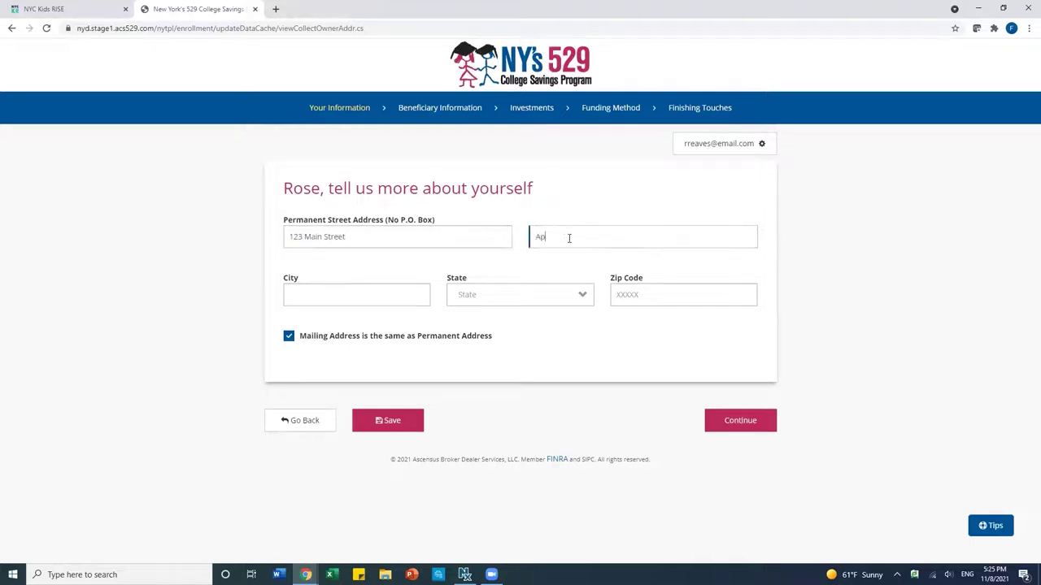
left_click(370, 295)
type("Any cit")
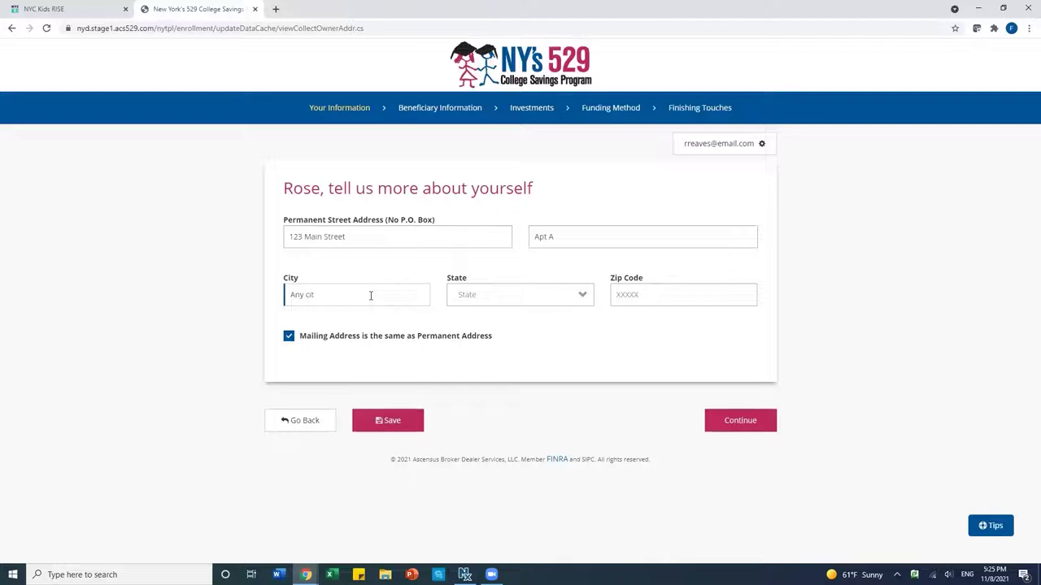
type("y")
Set the state to New York, add the zip code, and save the address
left_click(484, 301)
scroll(489, 431, "down", 2)
scroll(489, 430, "down", 3)
scroll(489, 430, "down", 2)
left_click(483, 495)
left_click(659, 288)
type("10039")
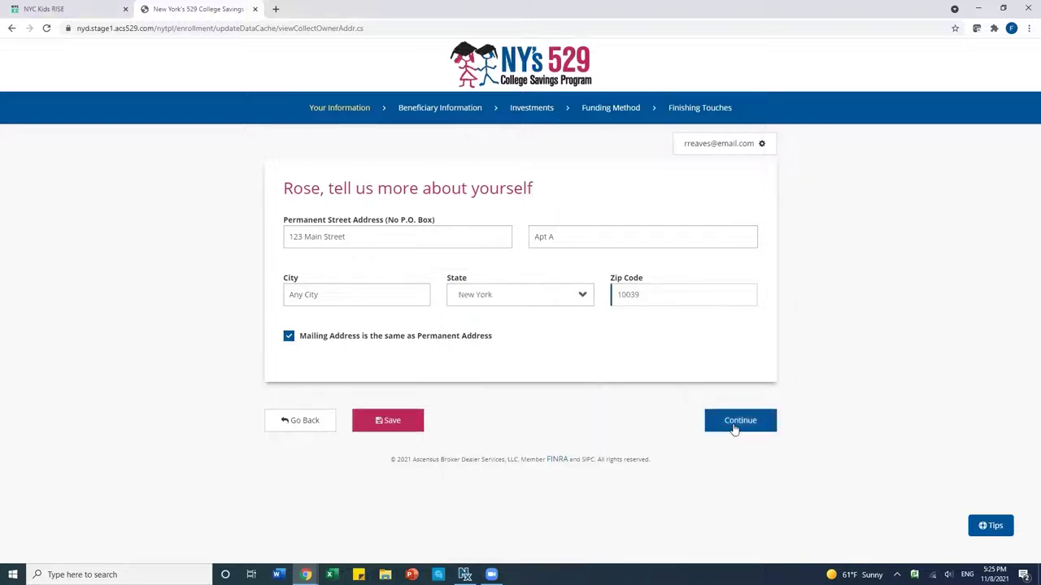
left_click(734, 429)
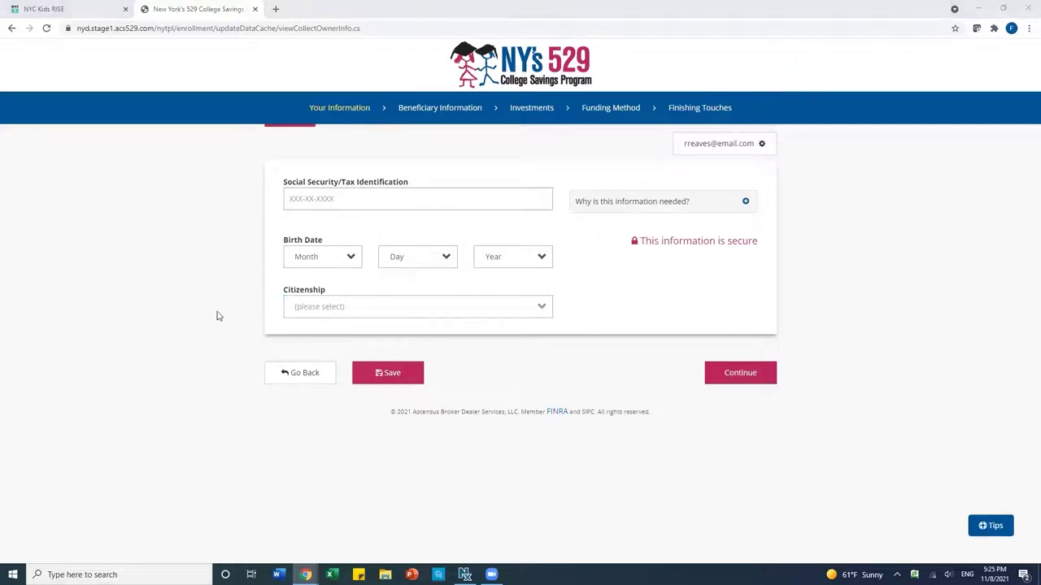
Enter the owner's Social Security number and a birth date of January 3
left_click(406, 317)
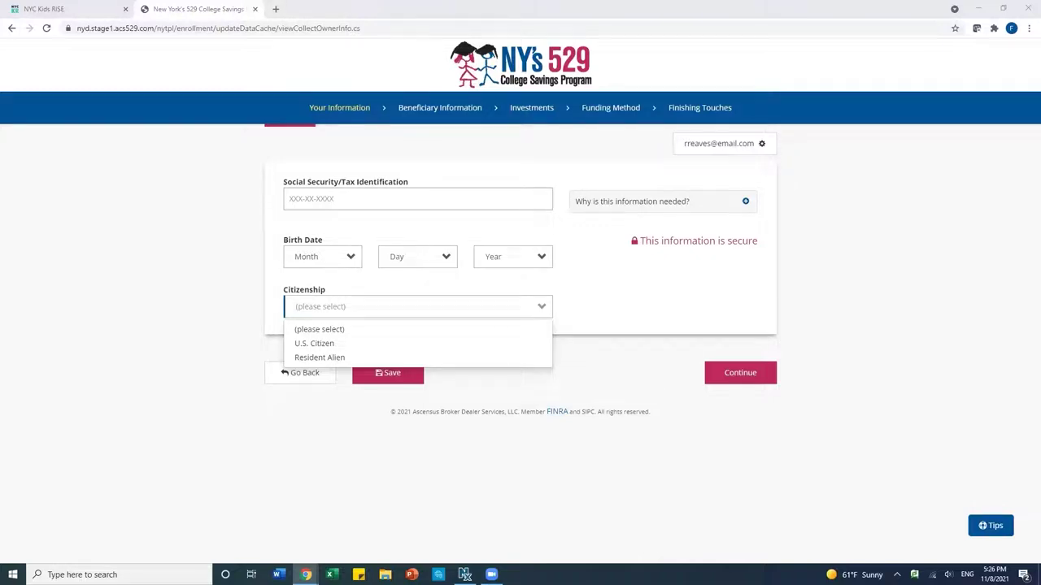
left_click(306, 197)
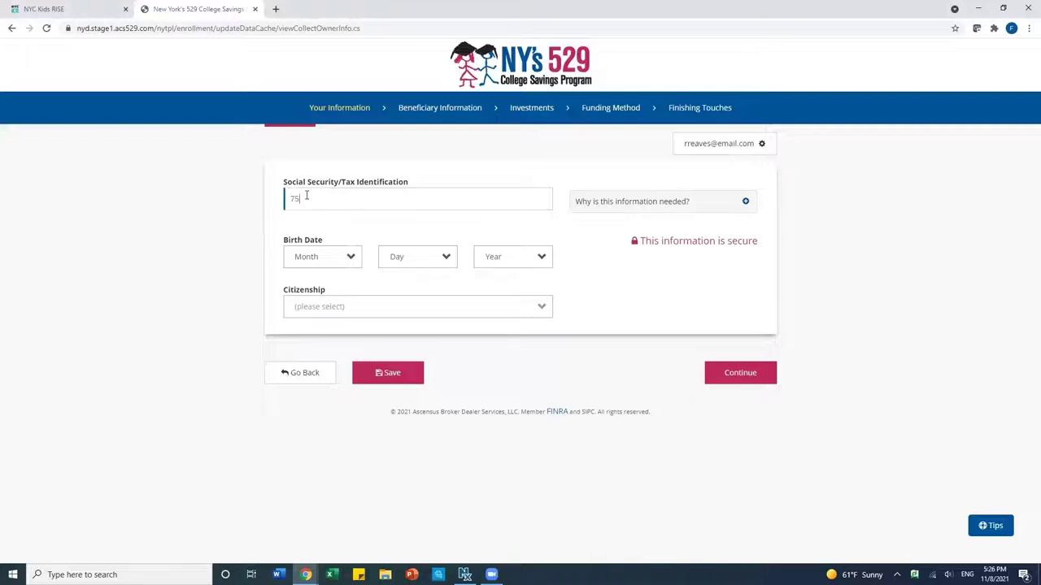
left_click(311, 261)
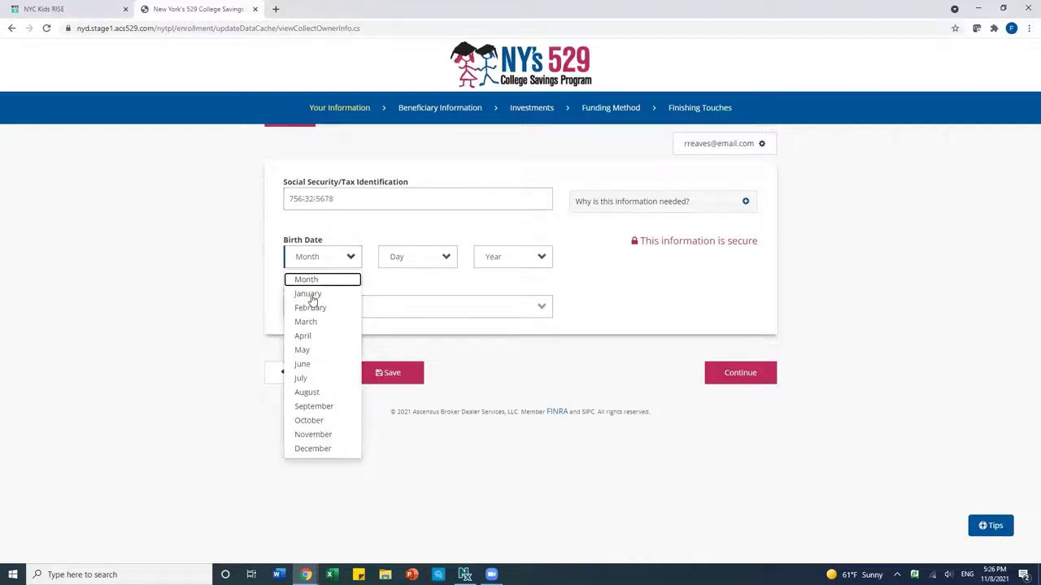
left_click(309, 294)
left_click(435, 257)
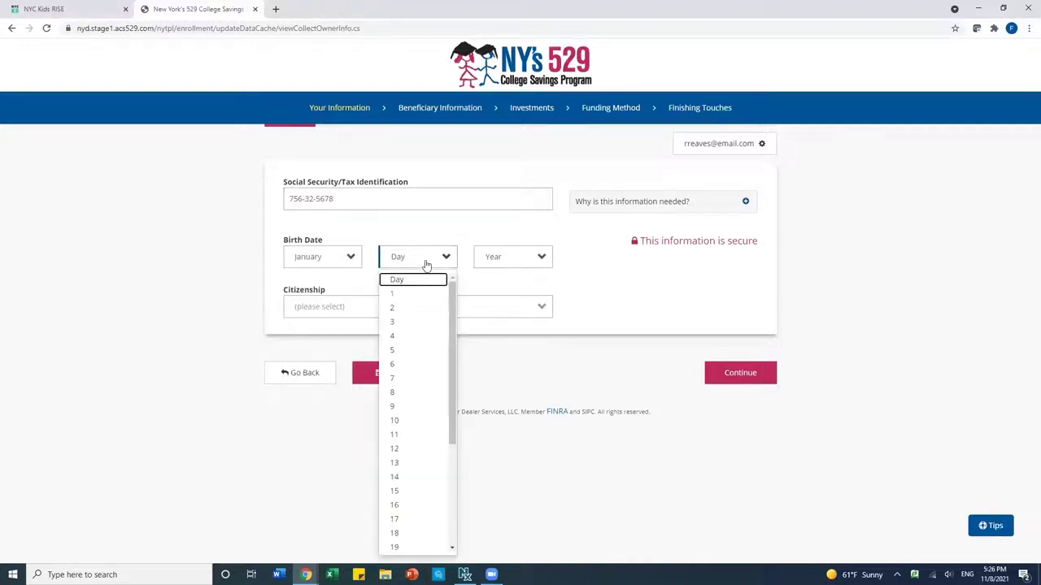
left_click(404, 323)
Pick the owner's birth year, mark them a U.S. Citizen, and continue
left_click(494, 259)
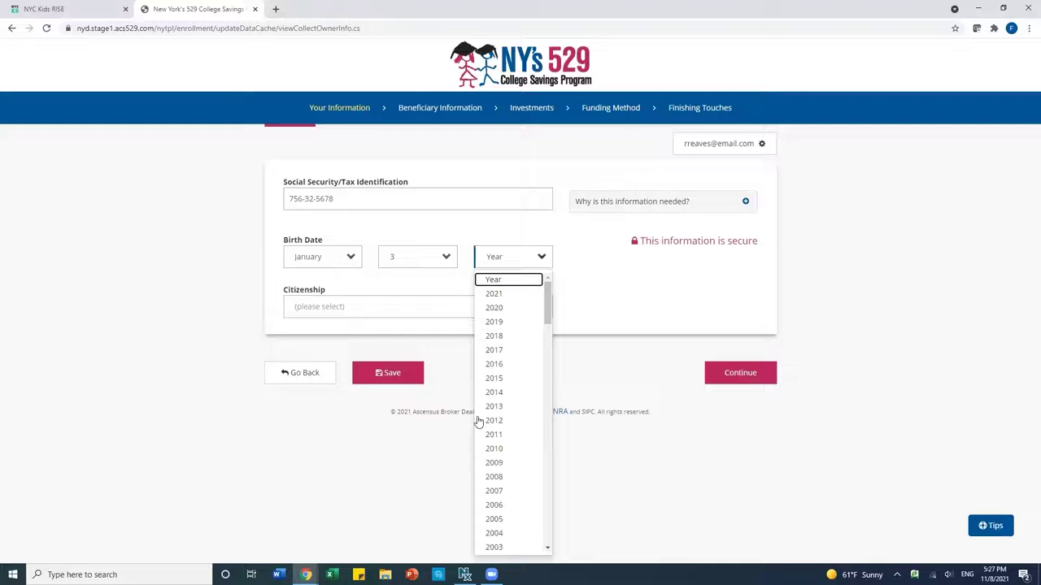
scroll(499, 500, "down", 9)
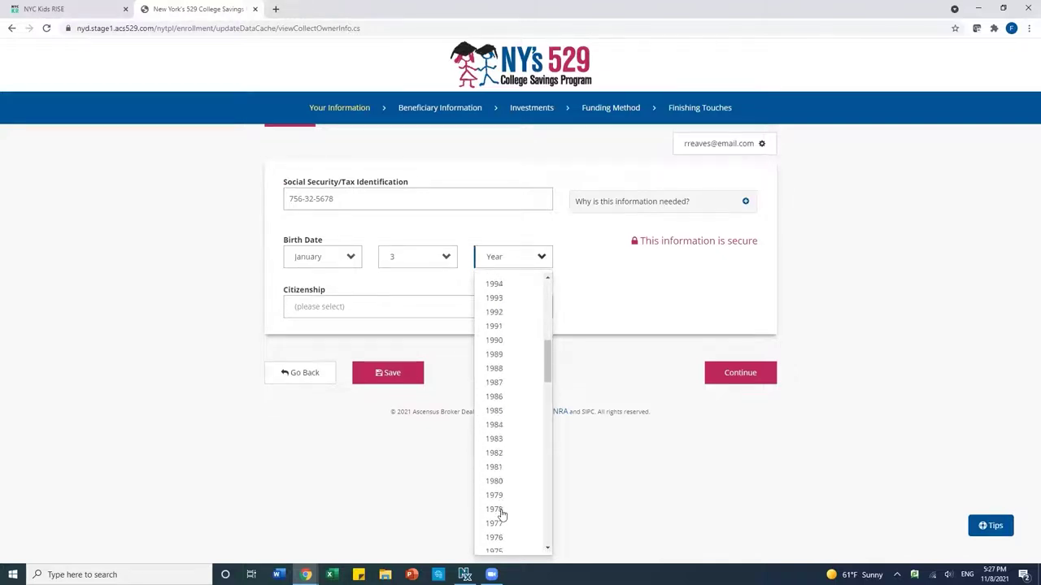
left_click(494, 510)
left_click(311, 314)
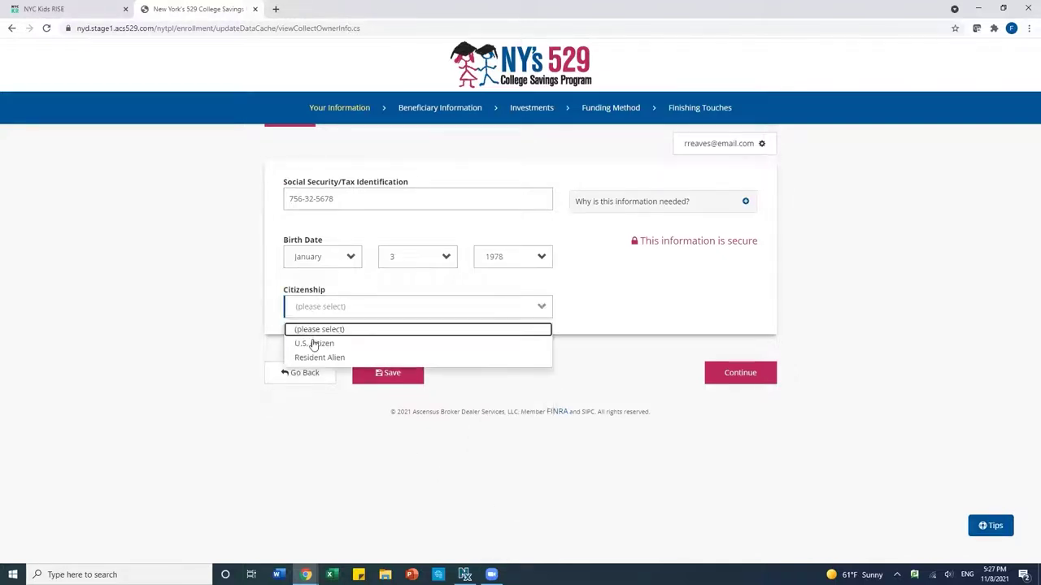
left_click(313, 344)
left_click(729, 377)
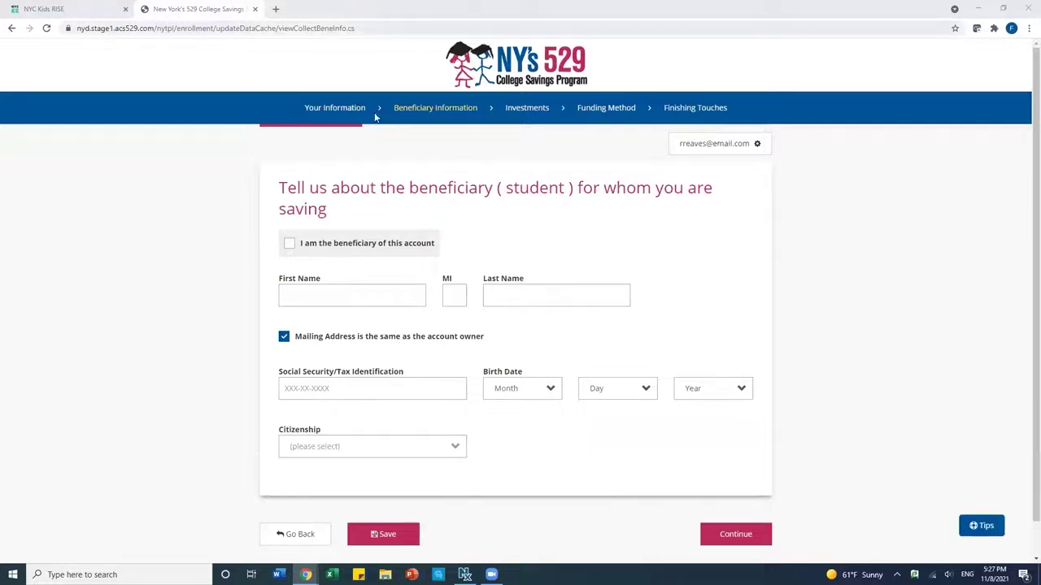
Enter the child's first name, last name and Social Security number as beneficiary
left_click(320, 294)
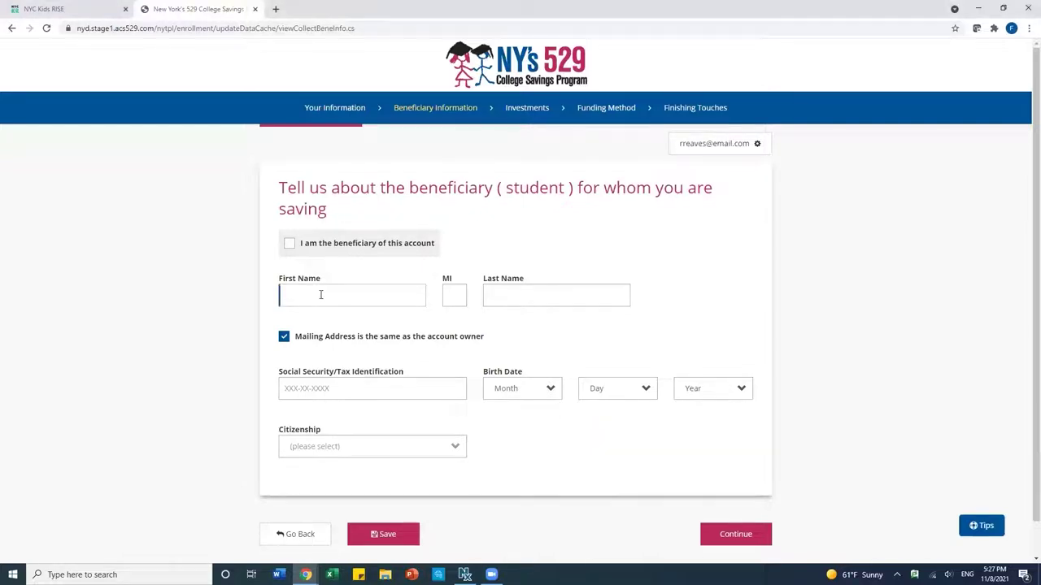
left_click(527, 289)
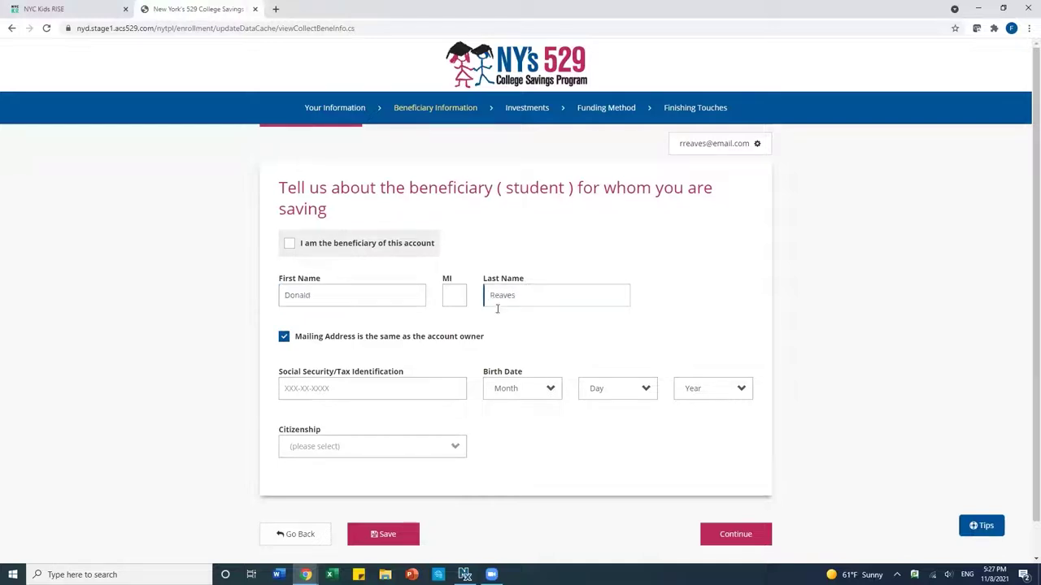
left_click(370, 386)
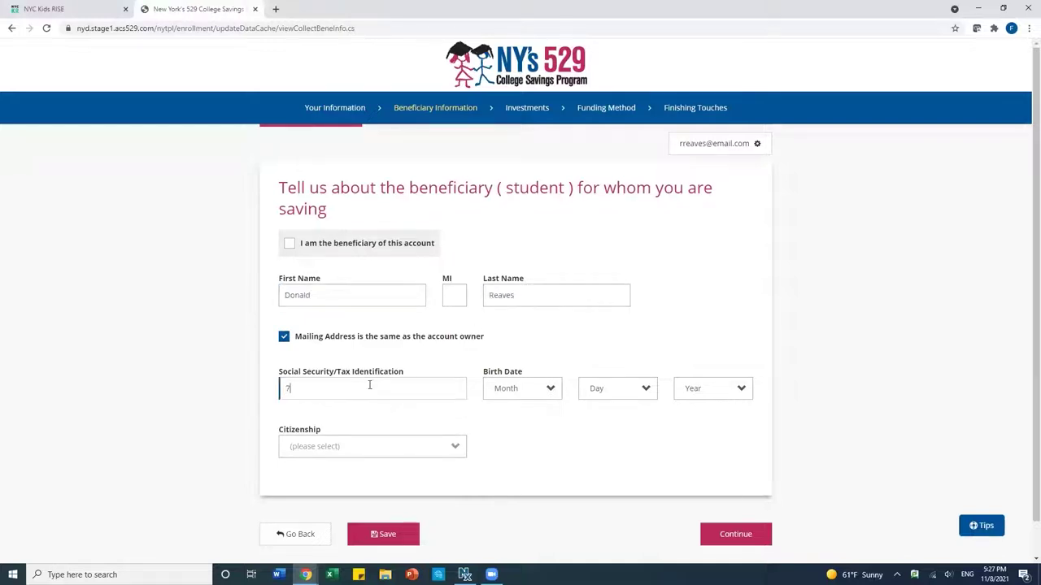
Set the child's birth month, day and year, mark them a U.S. Citizen, and continue
left_click(515, 395)
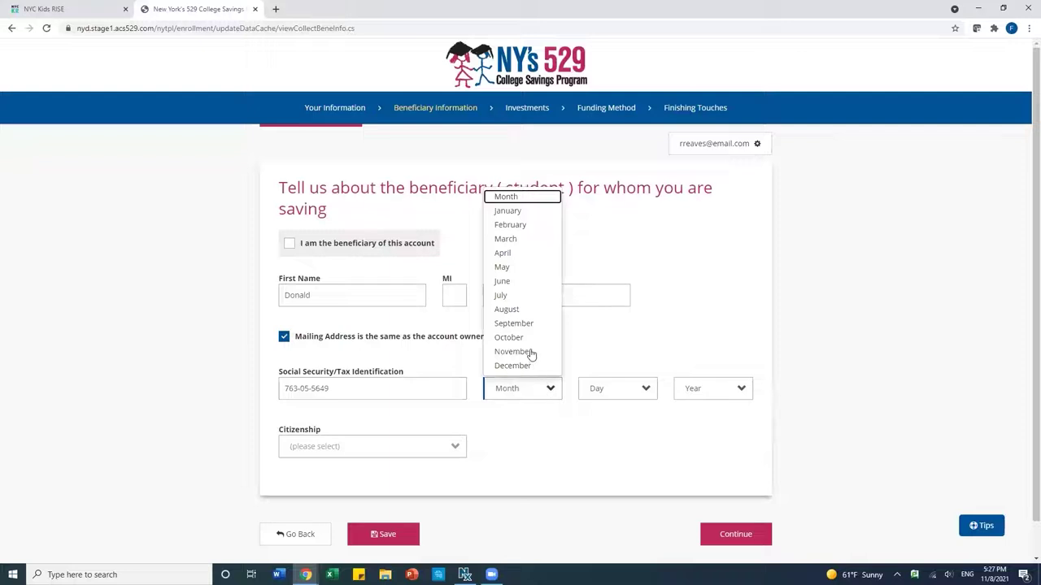
left_click(530, 352)
left_click(594, 391)
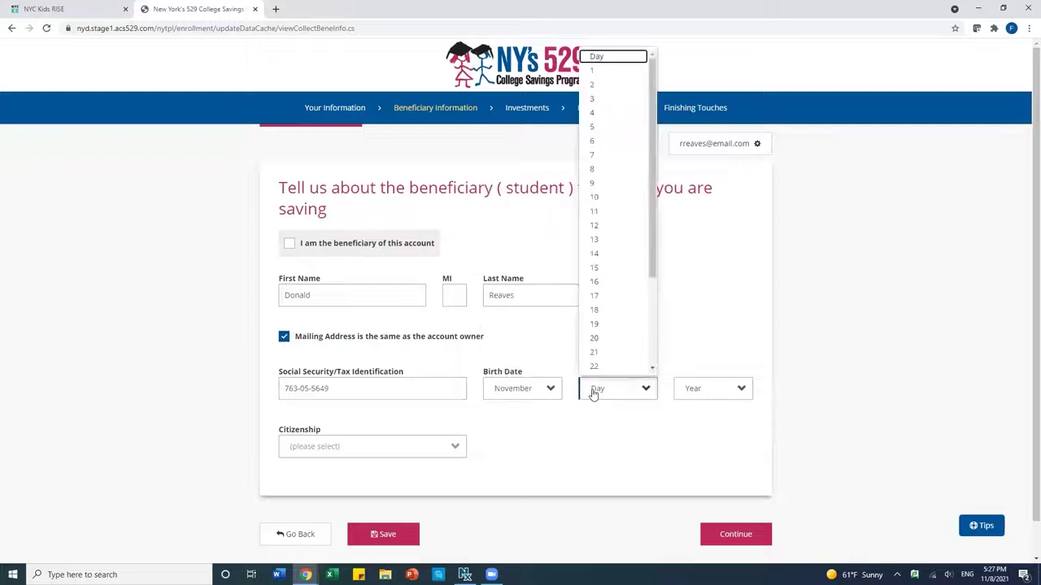
left_click(598, 310)
left_click(691, 387)
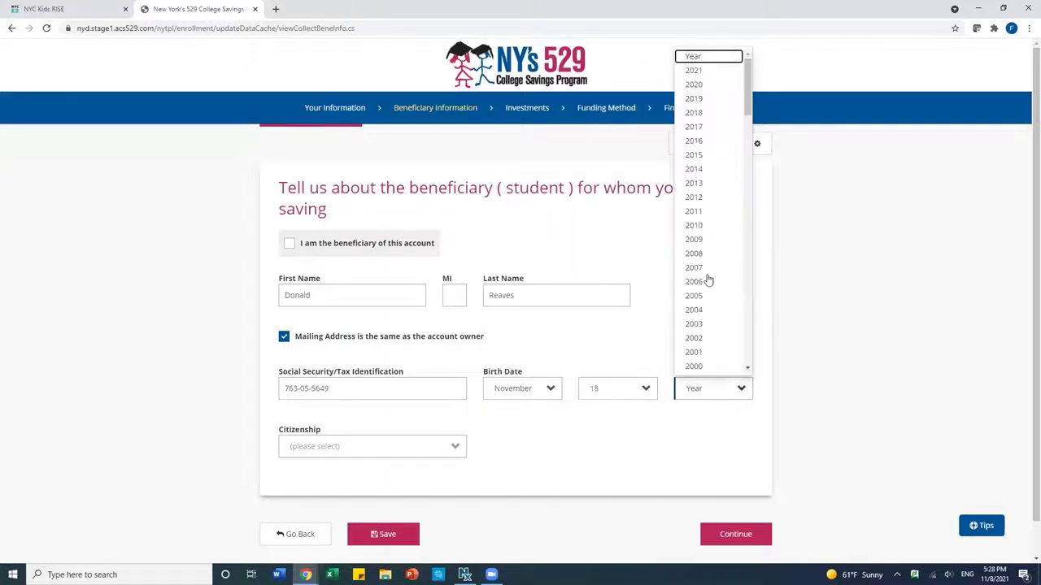
left_click(702, 199)
left_click(361, 448)
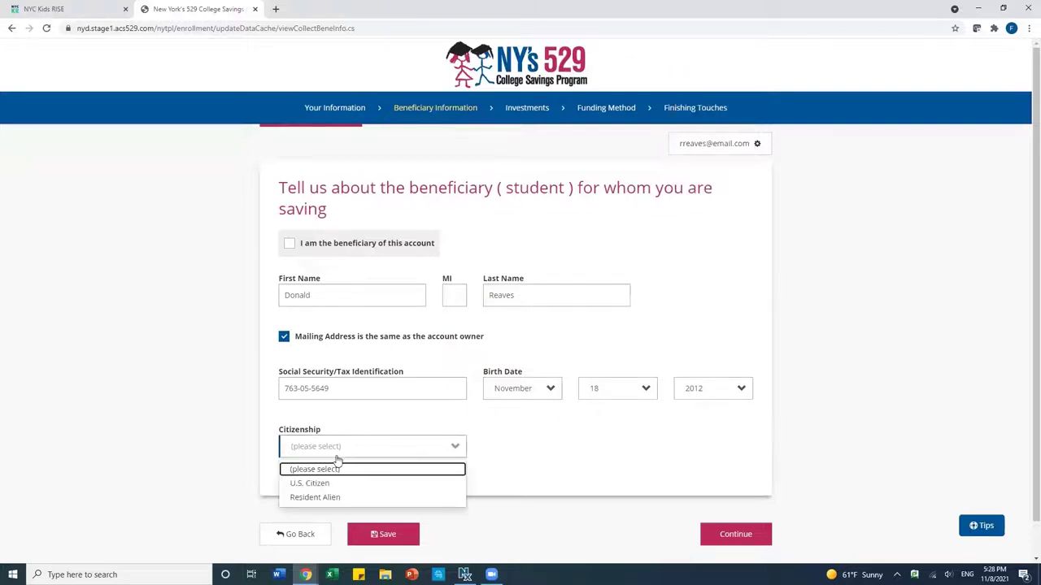
left_click(319, 483)
scroll(589, 480, "down", 1)
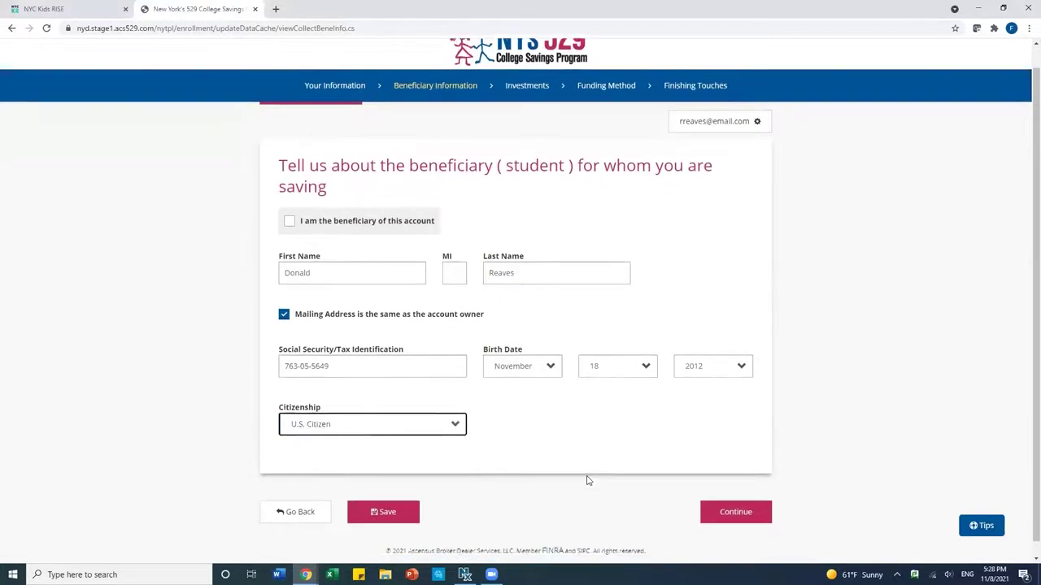
left_click(735, 506)
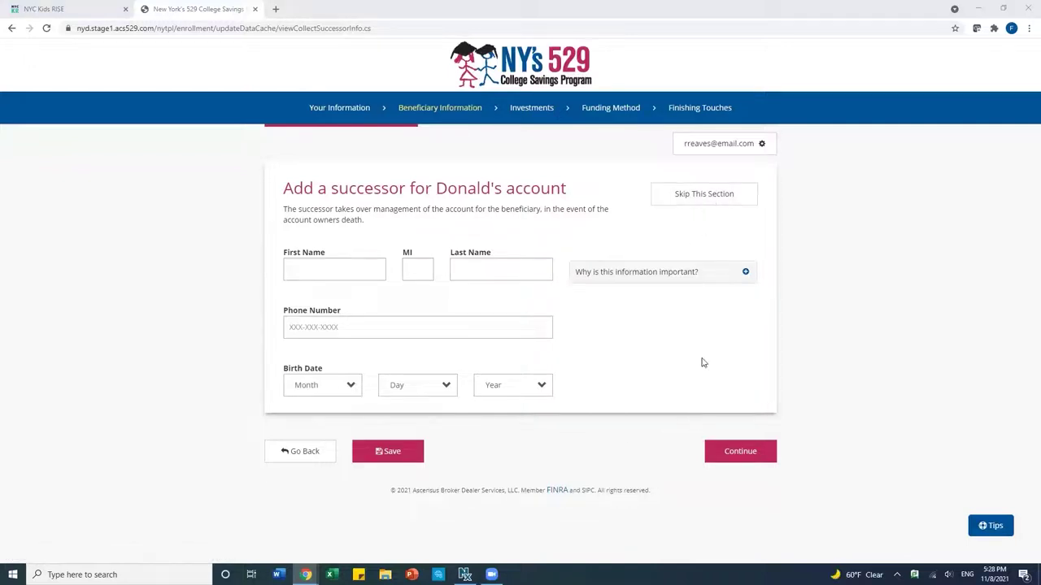
Skip the successor section without naming a successor
left_click(687, 200)
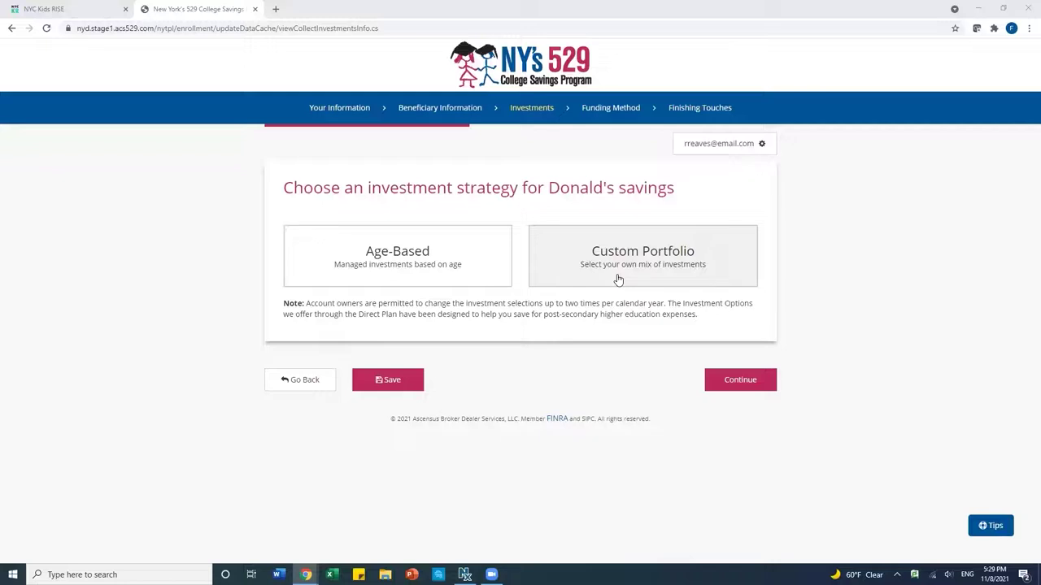
Review the Custom Portfolio's Individual Portfolio options, then select the Age-Based strategy
left_click(618, 280)
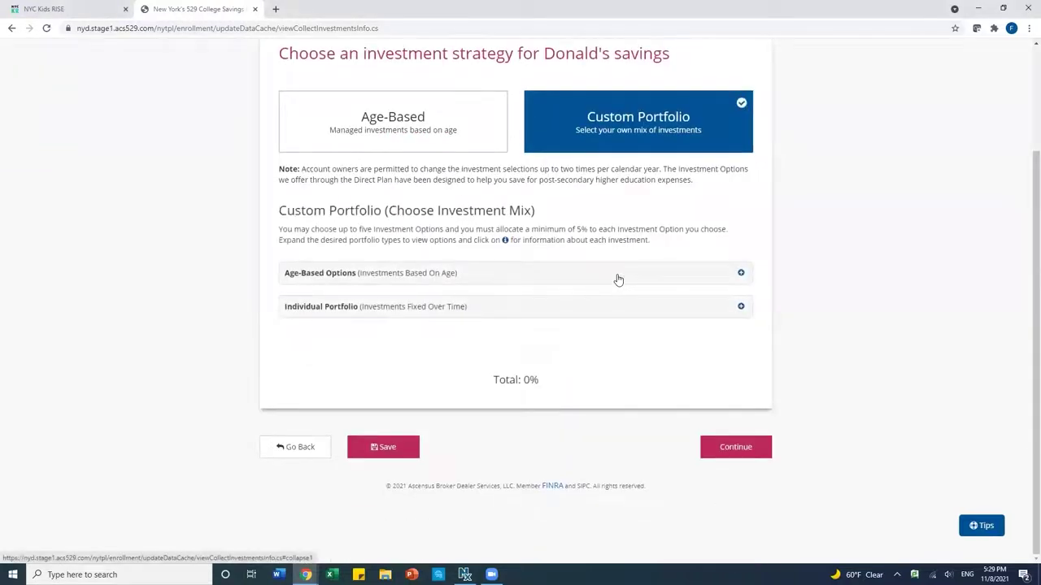
left_click(607, 309)
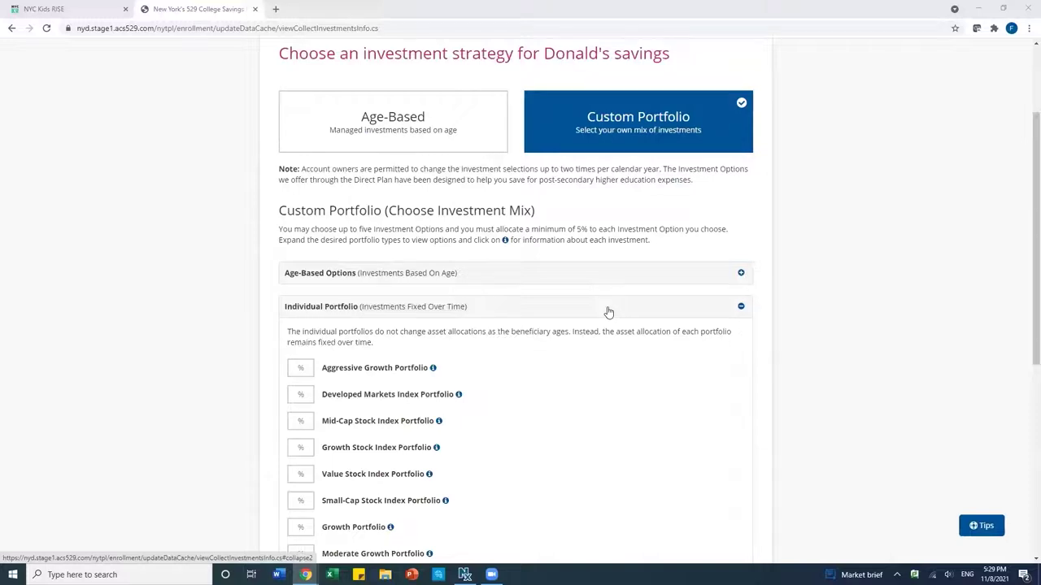
left_click(393, 126)
scroll(393, 126, "down", 2)
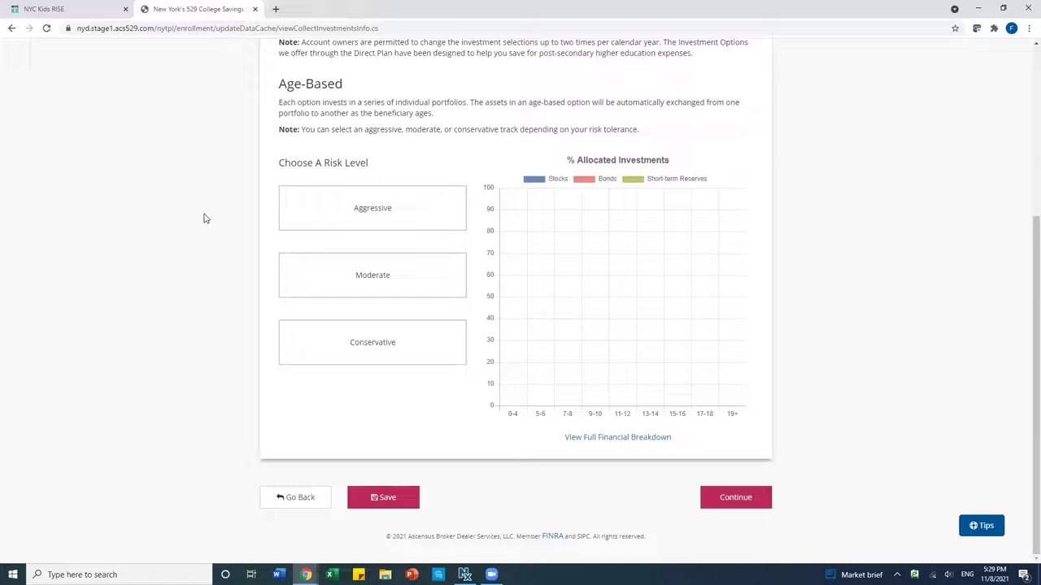
scroll(227, 217, "up", 1)
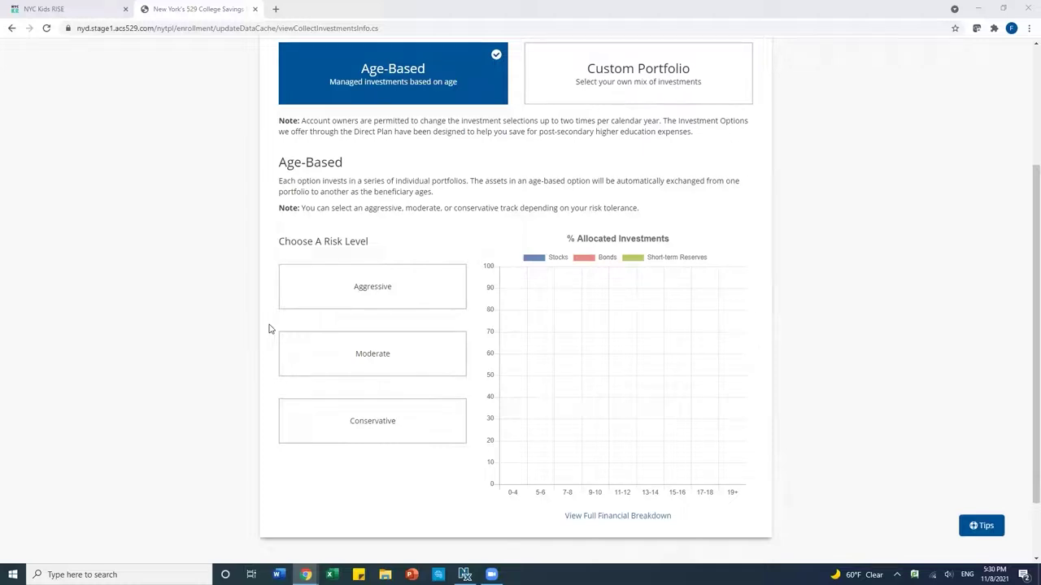
Compare Aggressive, Moderate and Conservative charts, choose Moderate, and continue
left_click(325, 307)
left_click(325, 359)
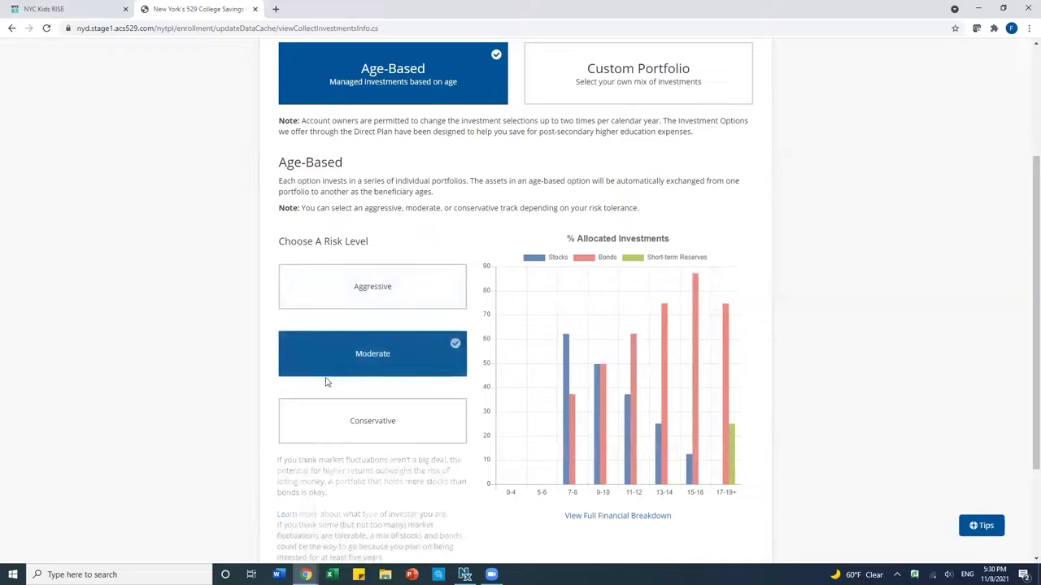
left_click(323, 411)
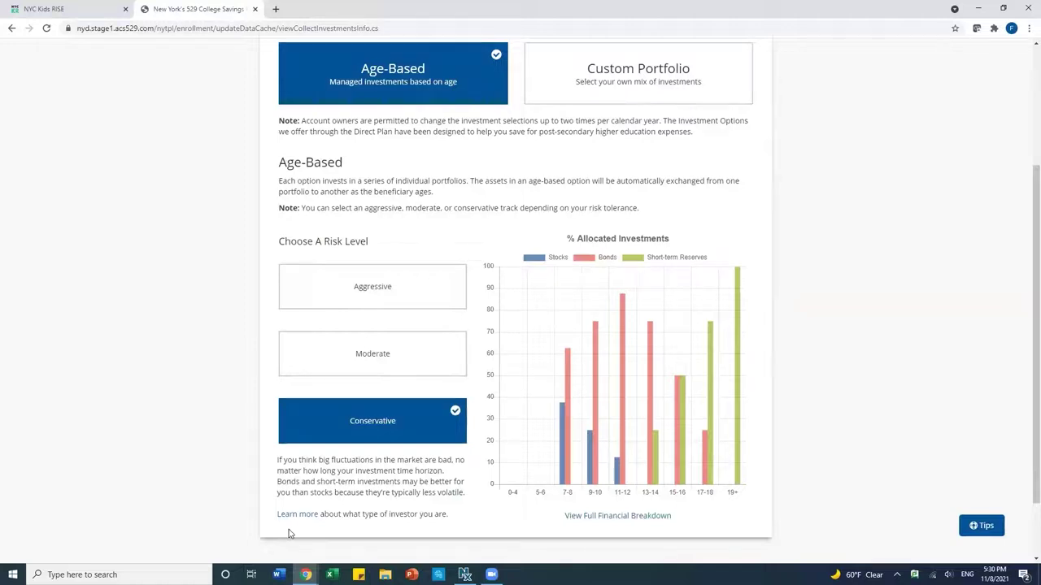
left_click(351, 370)
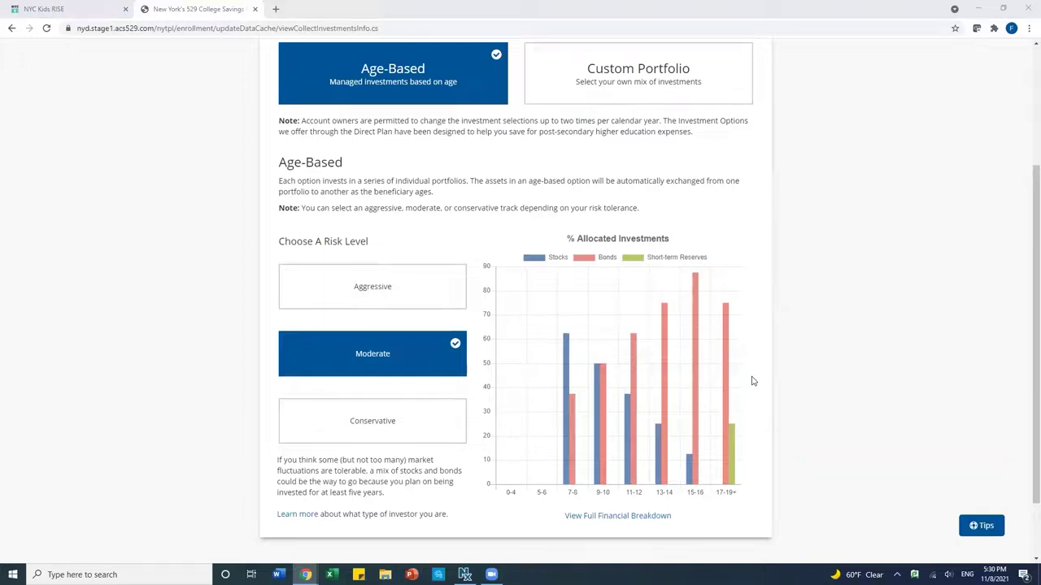
scroll(773, 393, "down", 1)
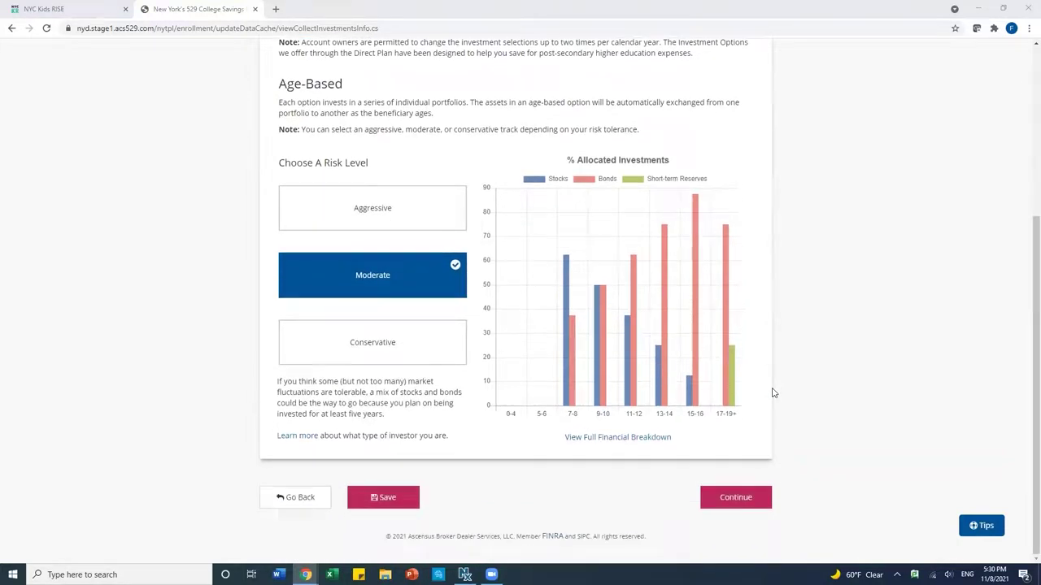
left_click(730, 500)
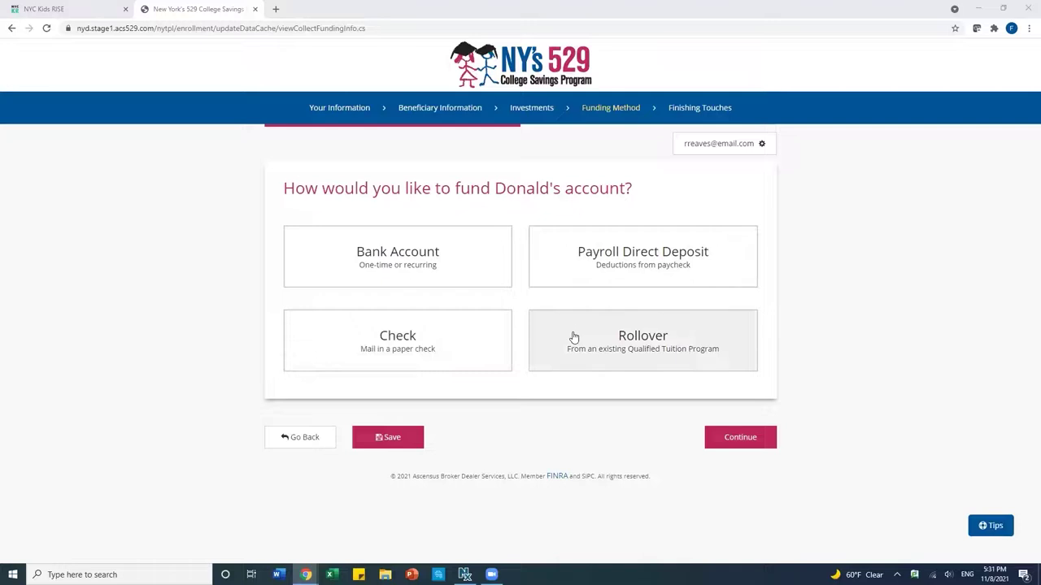
Choose mailed paper check as the funding method and continue
left_click(371, 340)
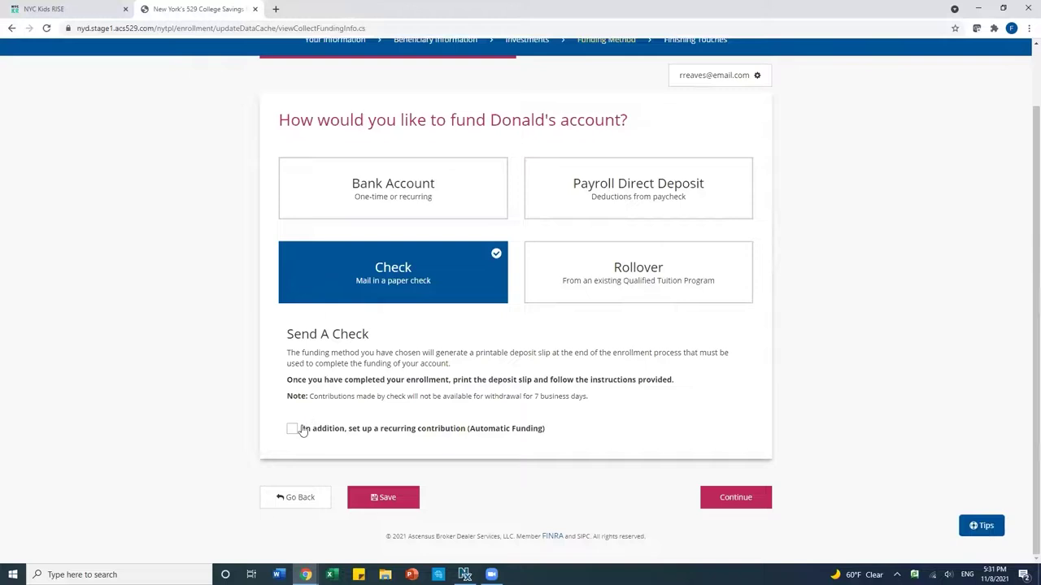
left_click(730, 495)
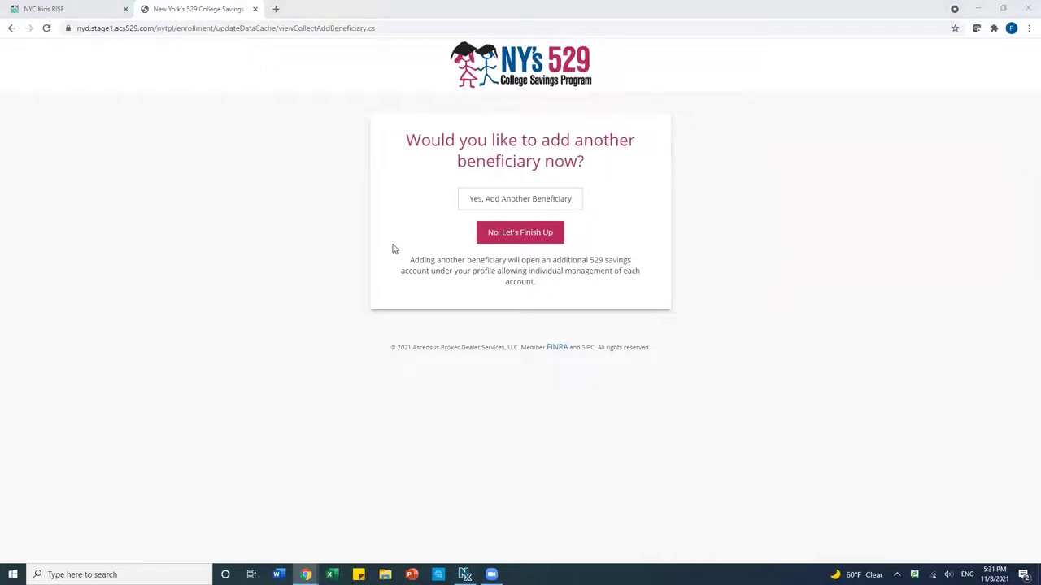
Decline adding another beneficiary with 'No, Let's Finish Up'
left_click(492, 233)
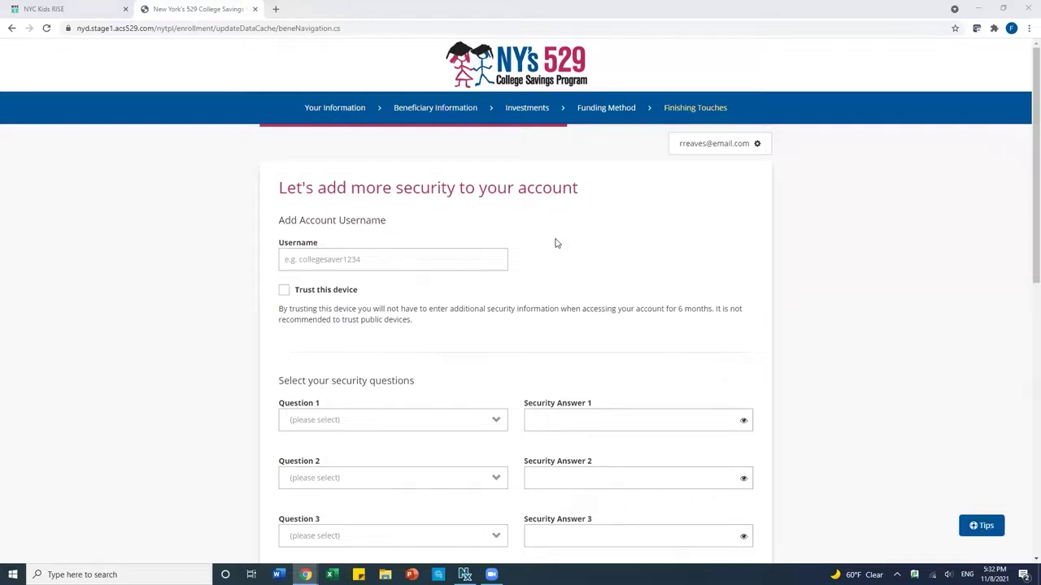
Enter the account username, correcting a typo in it
left_click(341, 260)
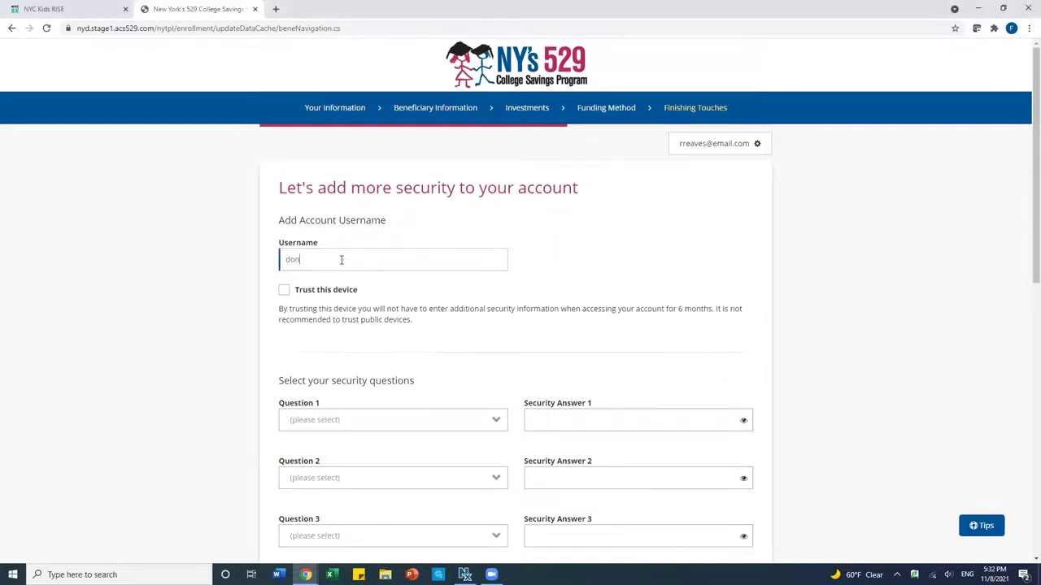
scroll(524, 301, "down", 2)
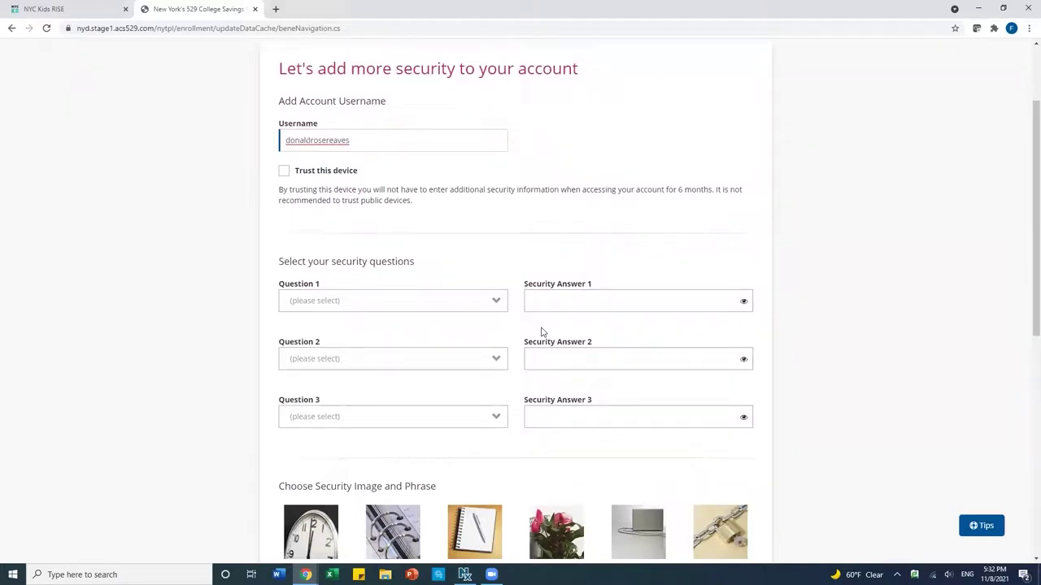
Set Question 1 to the maternal grandfather question and type its answer
left_click(469, 301)
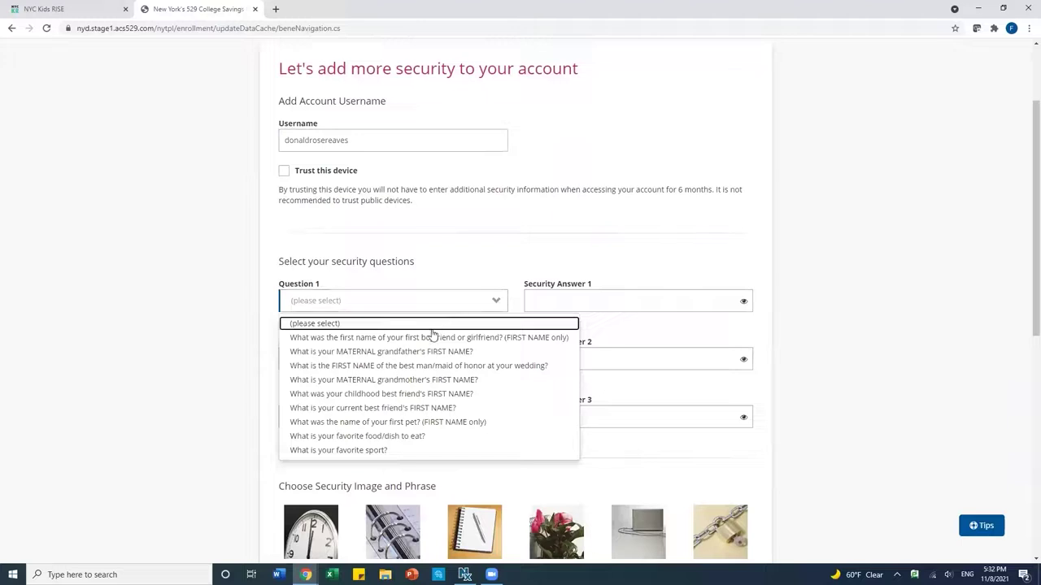
left_click(387, 355)
left_click(542, 304)
type("Josef")
Answer Question 2 (city married) and Question 3 (oldest child's middle name)
left_click(404, 361)
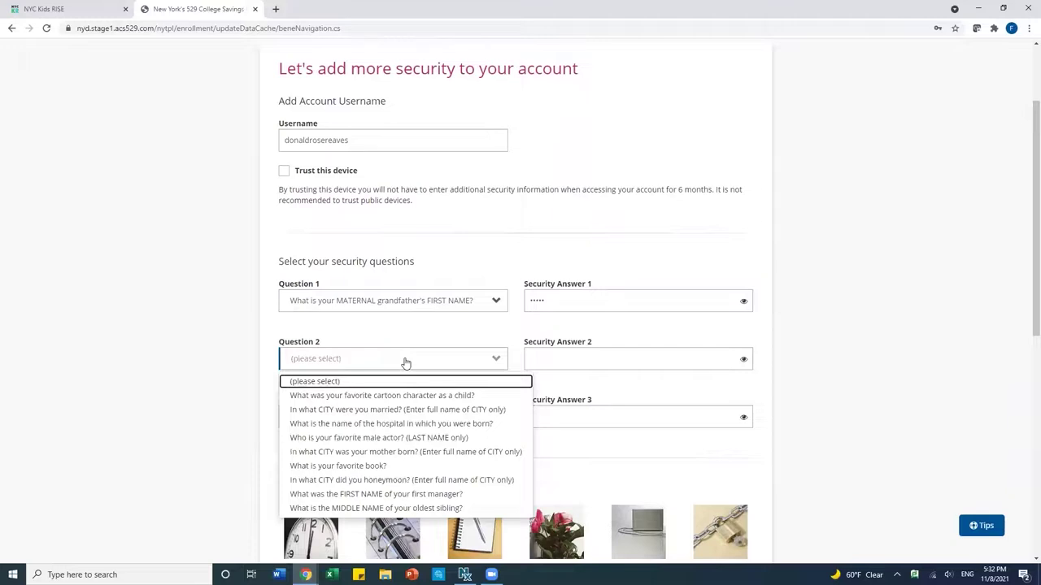
left_click(383, 412)
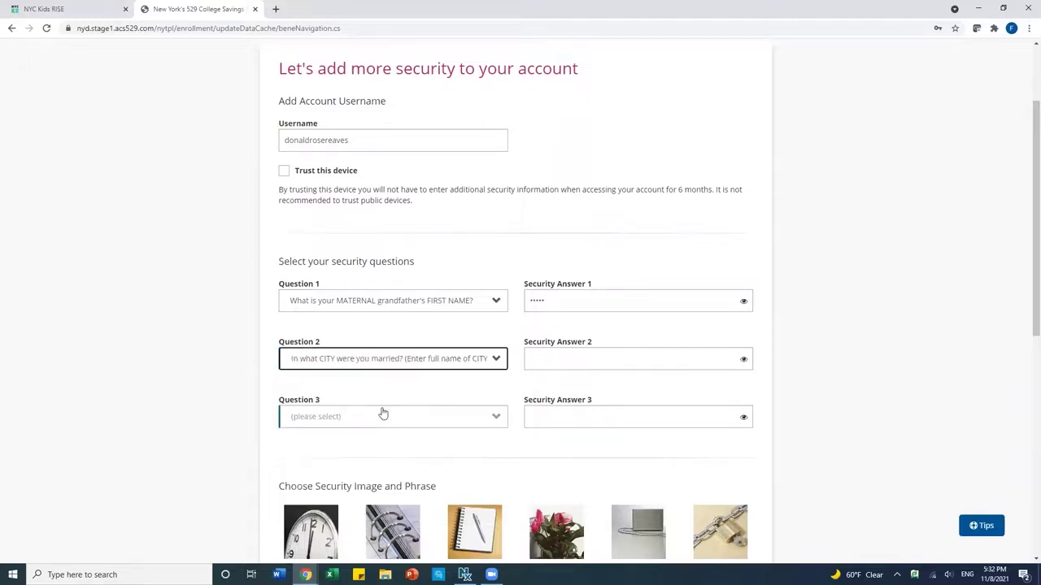
left_click(571, 360)
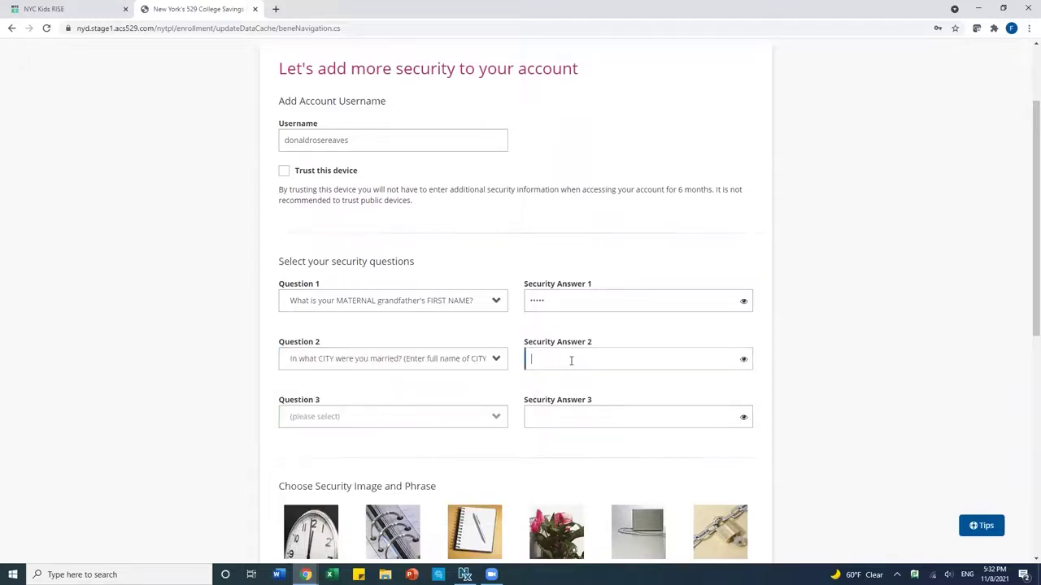
type("••••••")
left_click(409, 419)
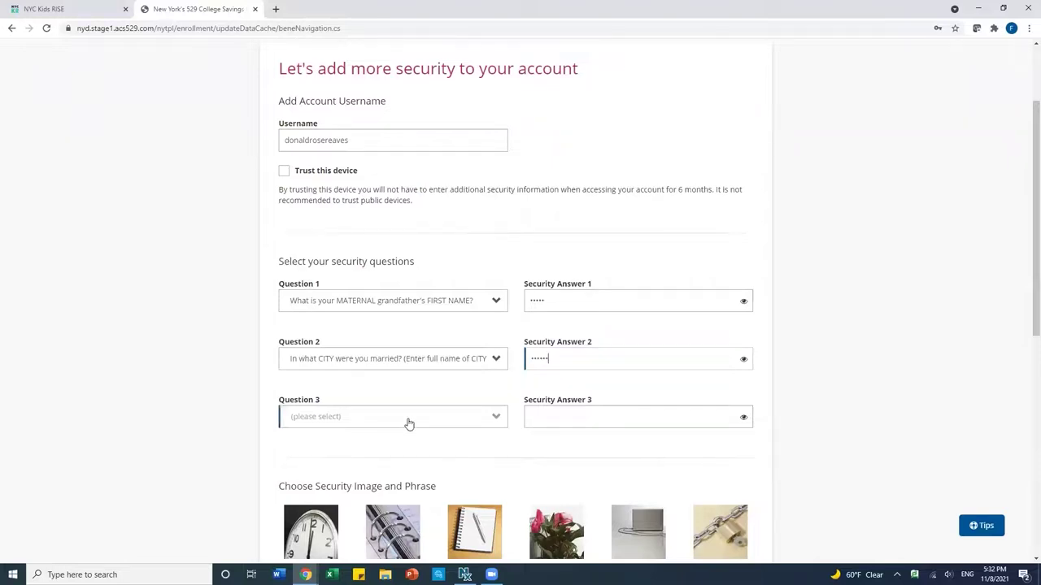
left_click(399, 379)
left_click(558, 420)
type("••••")
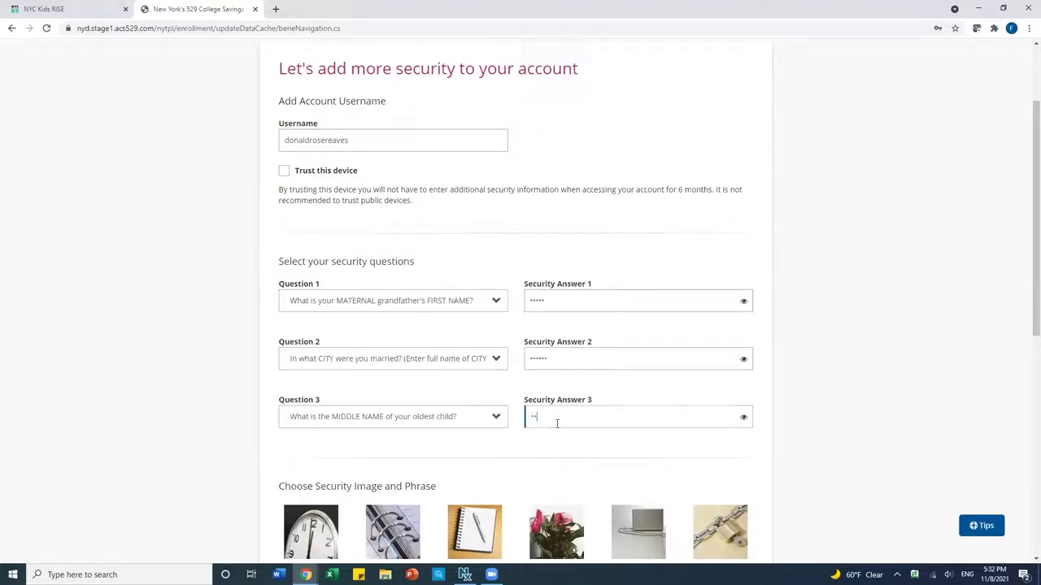
scroll(609, 465, "down", 5)
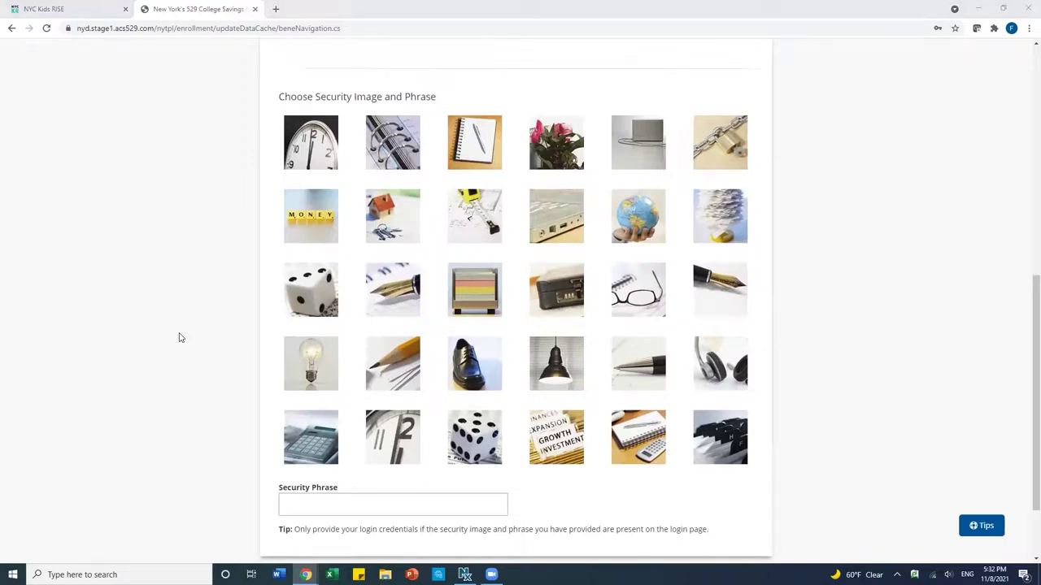
Choose the dice security image, enter the security phrase, and save the security settings
left_click(481, 446)
left_click(332, 504)
type("s")
key("BackSpace")
type("col")
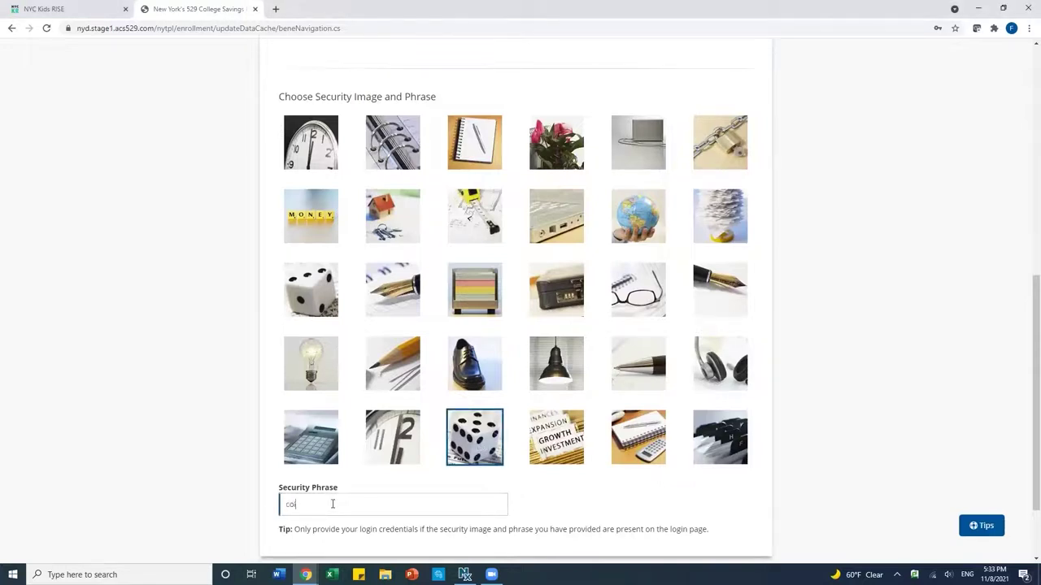
type("legesaverforever")
scroll(652, 490, "down", 1)
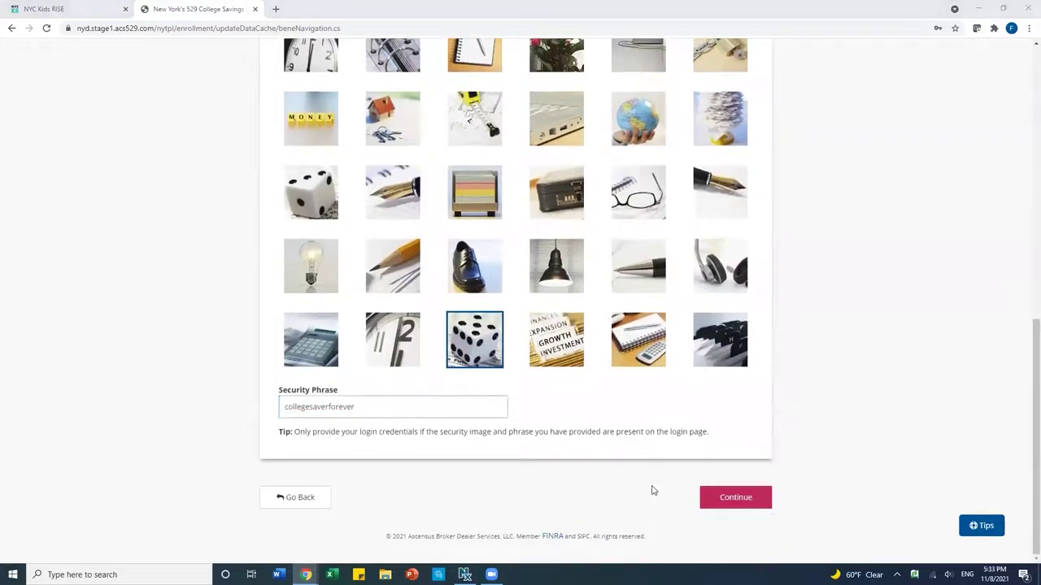
left_click(716, 501)
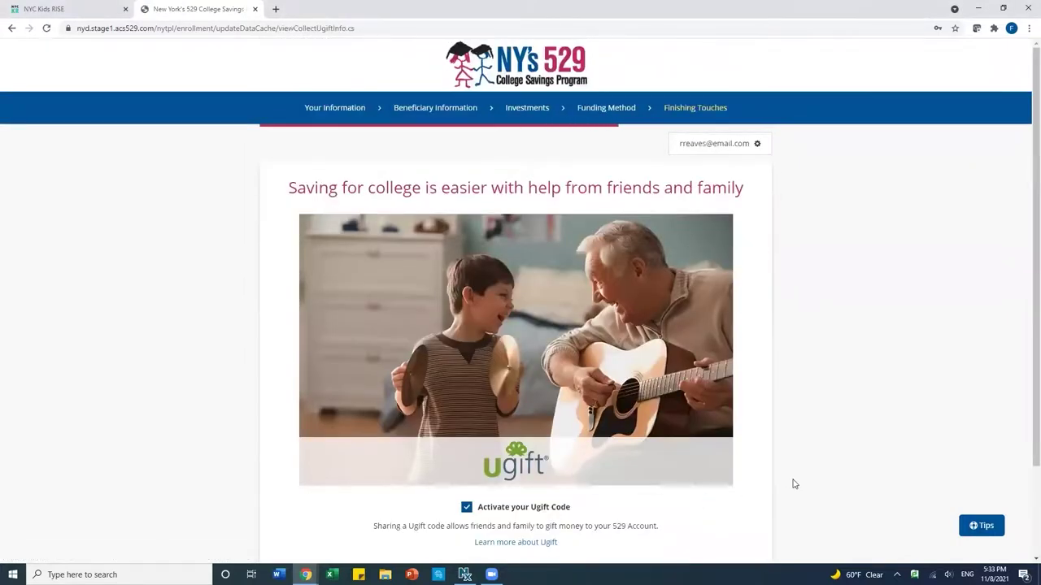
Leave 'Activate your Ugift Code' checked and continue past the Ugift page
scroll(795, 485, "down", 2)
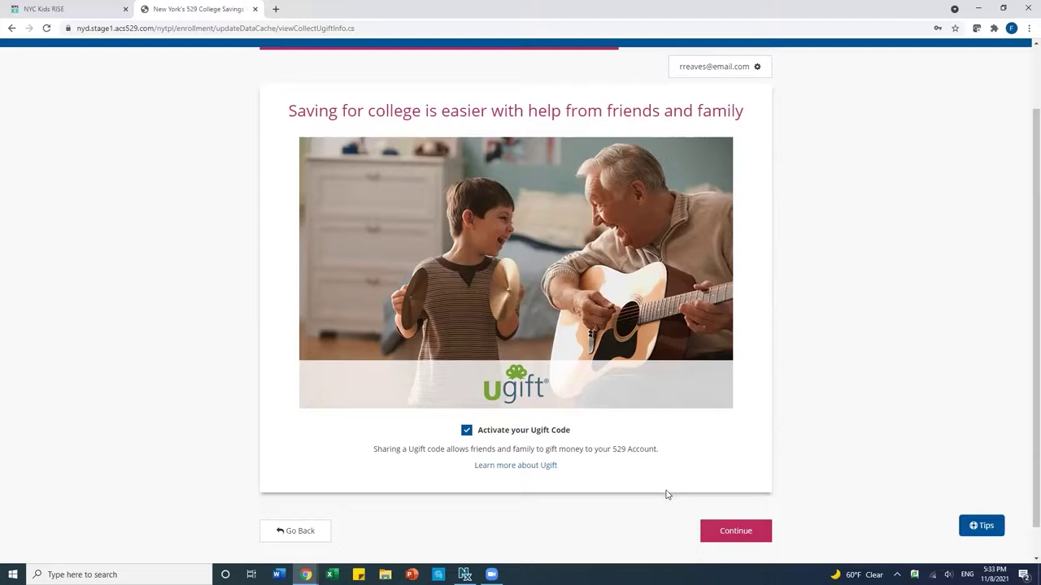
left_click(717, 532)
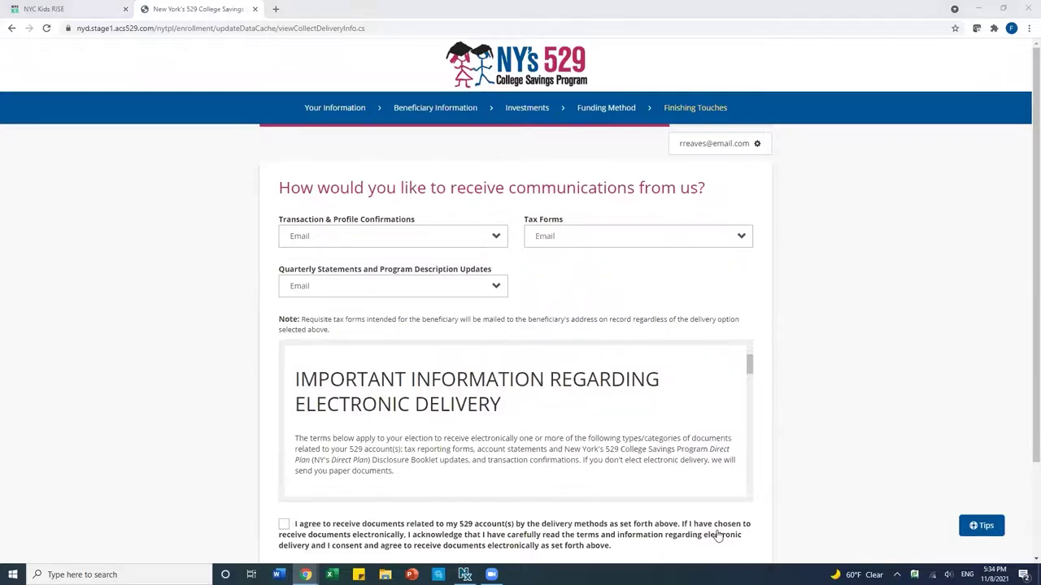
Keep Email as the delivery method for transaction and profile confirmations
left_click(452, 243)
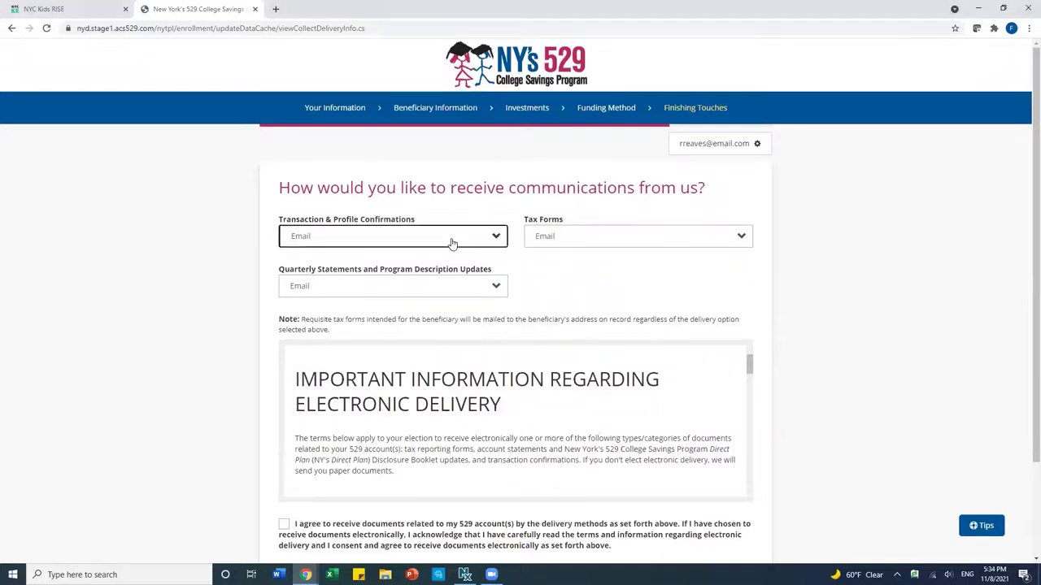
left_click(452, 243)
left_click(452, 243)
Scroll through the disclosure, agree to electronic delivery, and continue to the review
scroll(771, 358, "down", 3)
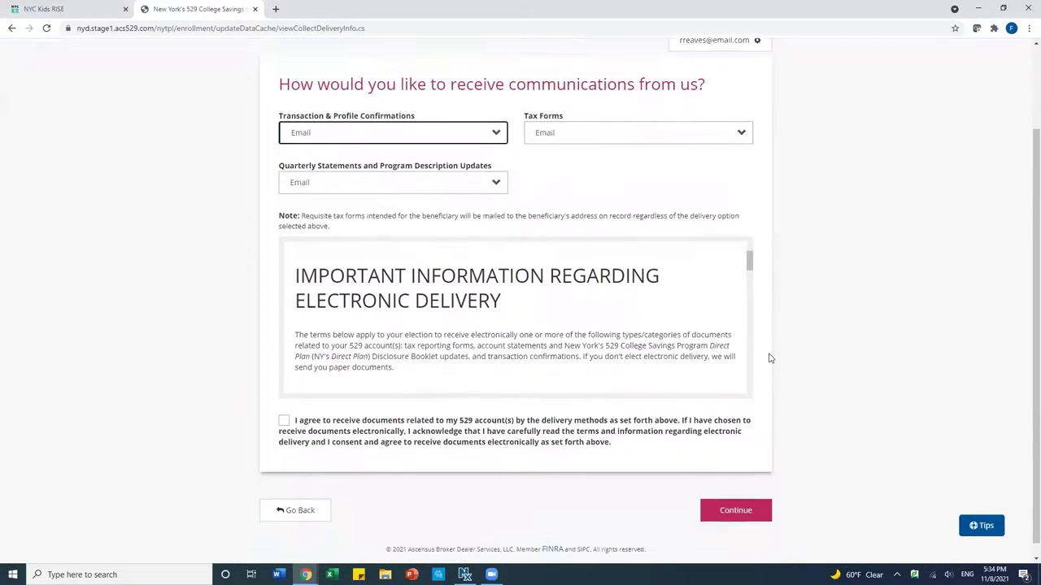
left_click_drag(749, 257, 748, 377)
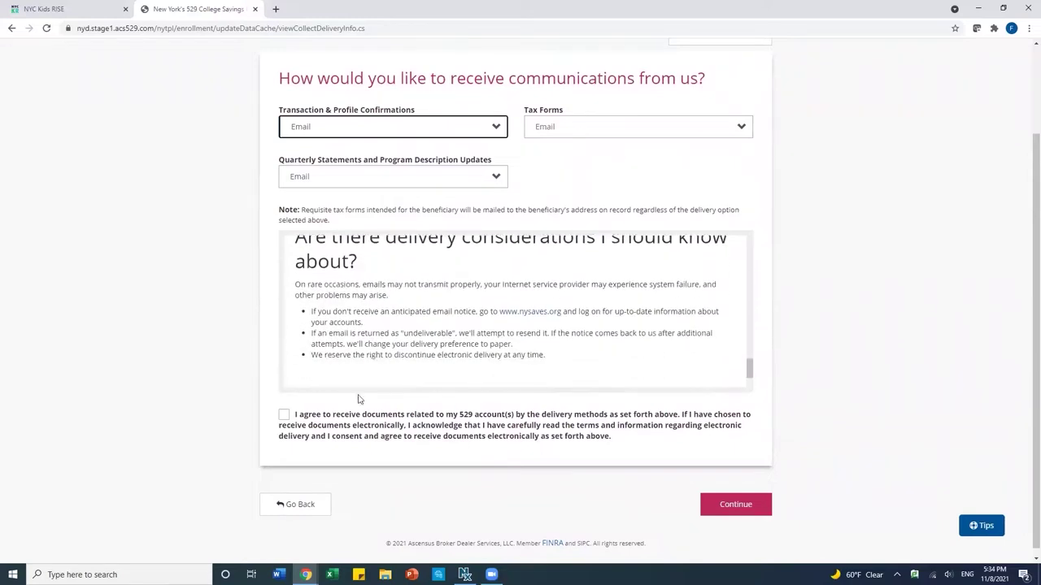
left_click(284, 416)
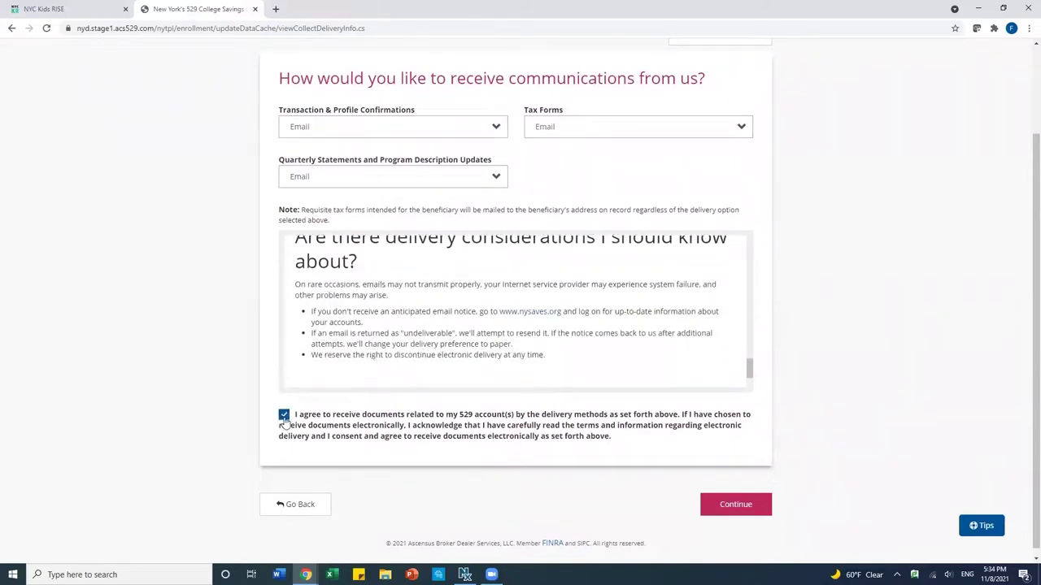
left_click(736, 505)
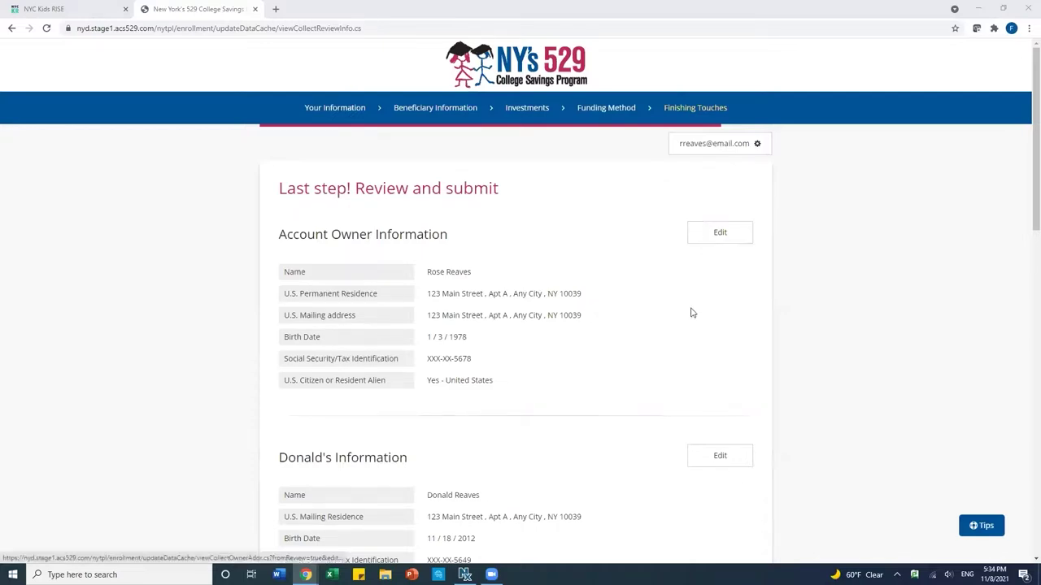
Review the enrollment, acknowledge the Direct Plan Terms & Conditions, and sign it
scroll(683, 328, "down", 2)
scroll(652, 350, "down", 1)
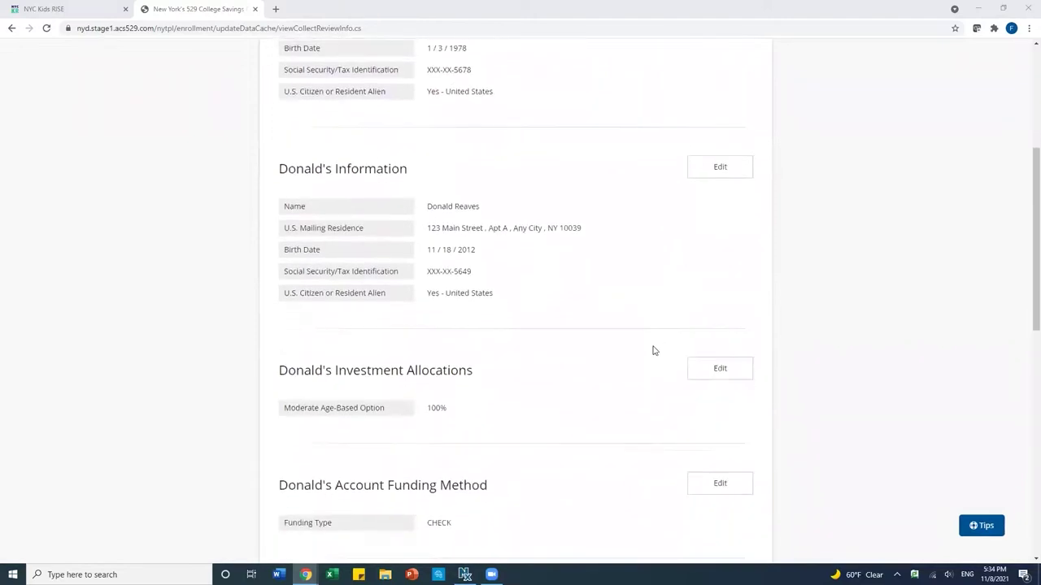
scroll(652, 350, "down", 2)
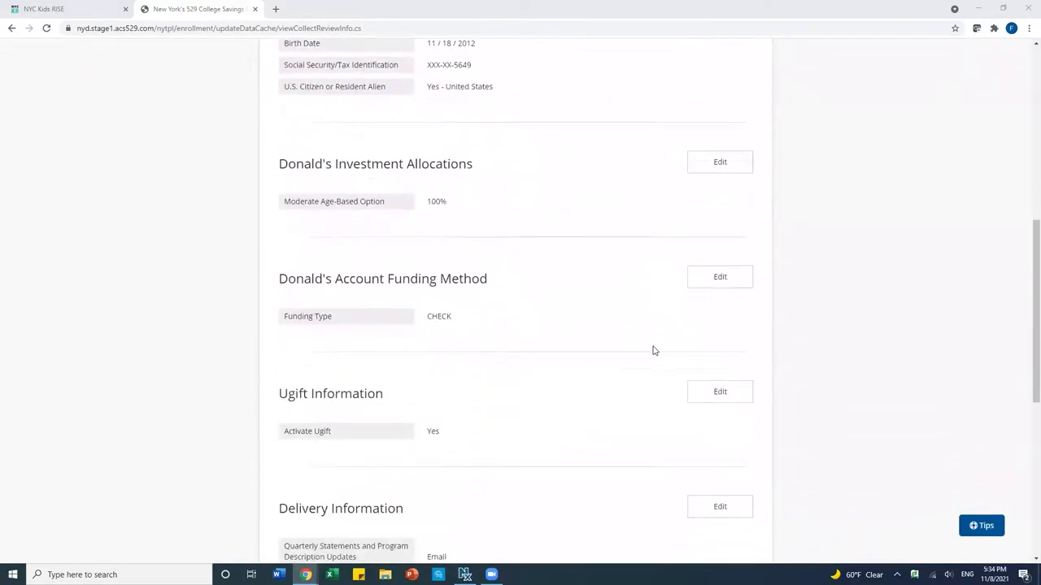
scroll(652, 350, "down", 4)
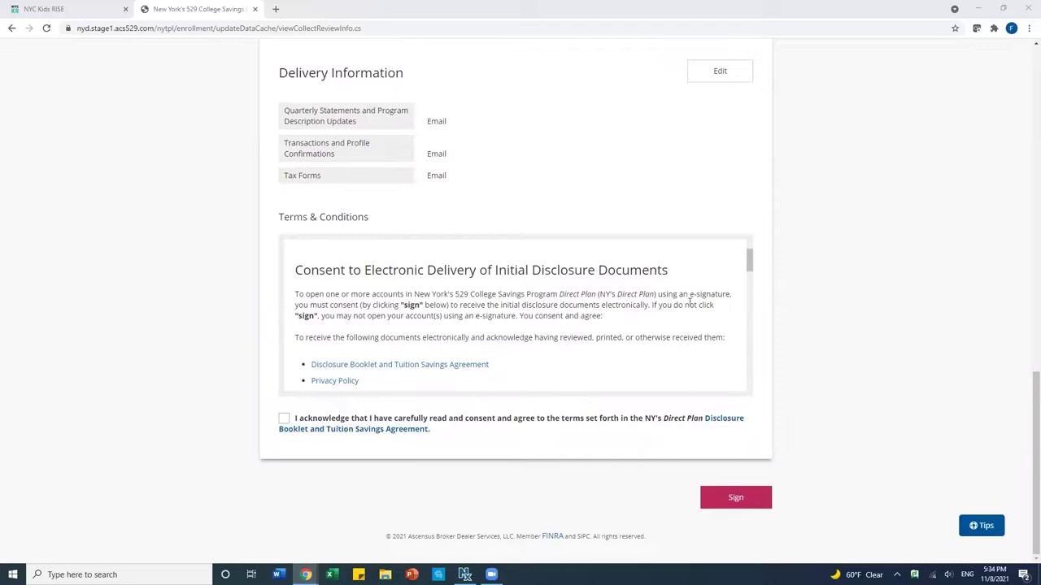
left_click_drag(750, 260, 735, 380)
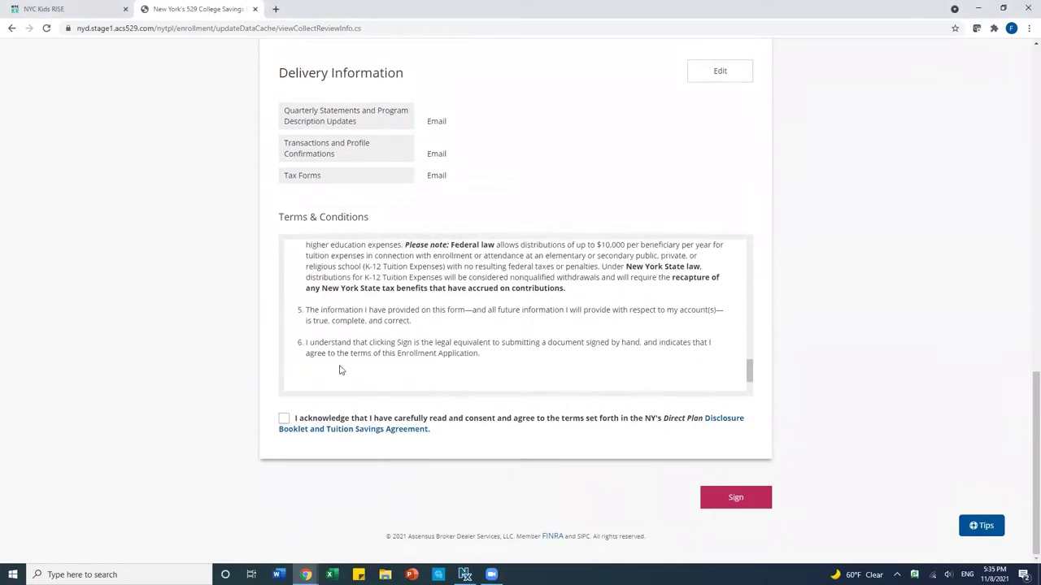
left_click(284, 419)
left_click(731, 499)
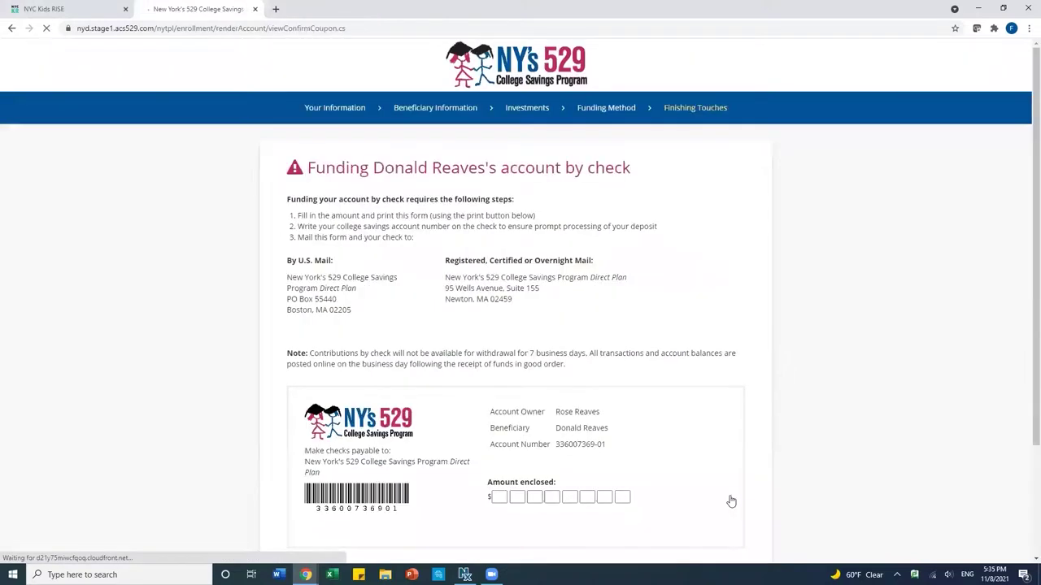
Continue past the check deposit coupon, leaving the amount enclosed blank
scroll(712, 404, "down", 2)
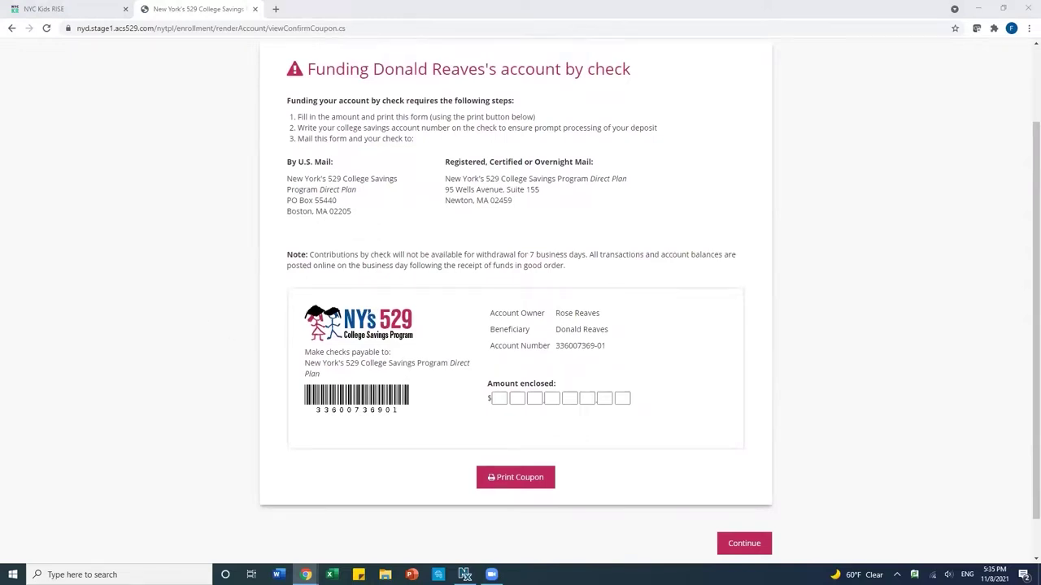
left_click(729, 548)
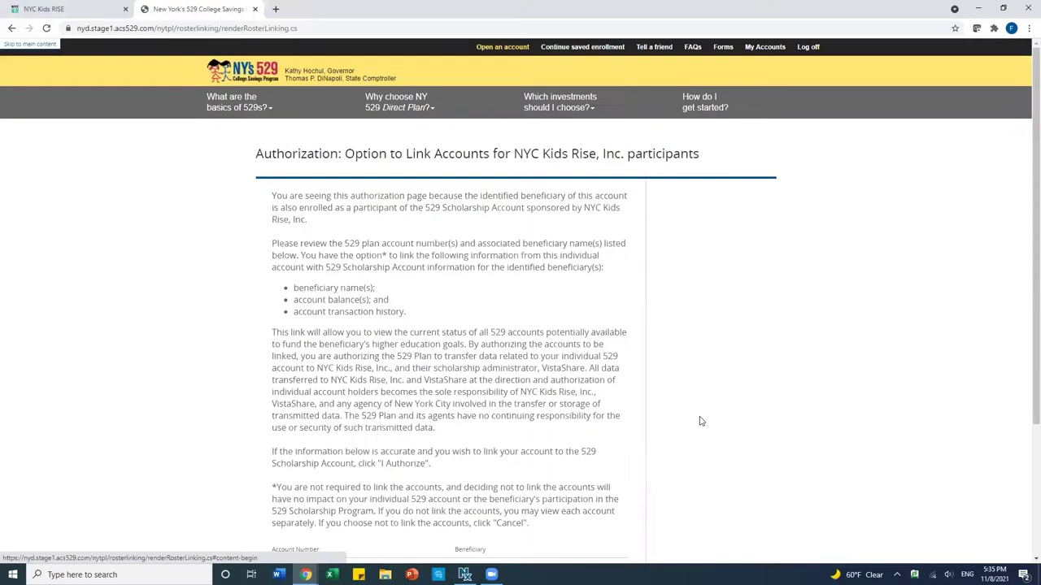
Read the NYC Kids Rise linking authorization and choose I Authorize
scroll(701, 421, "down", 1)
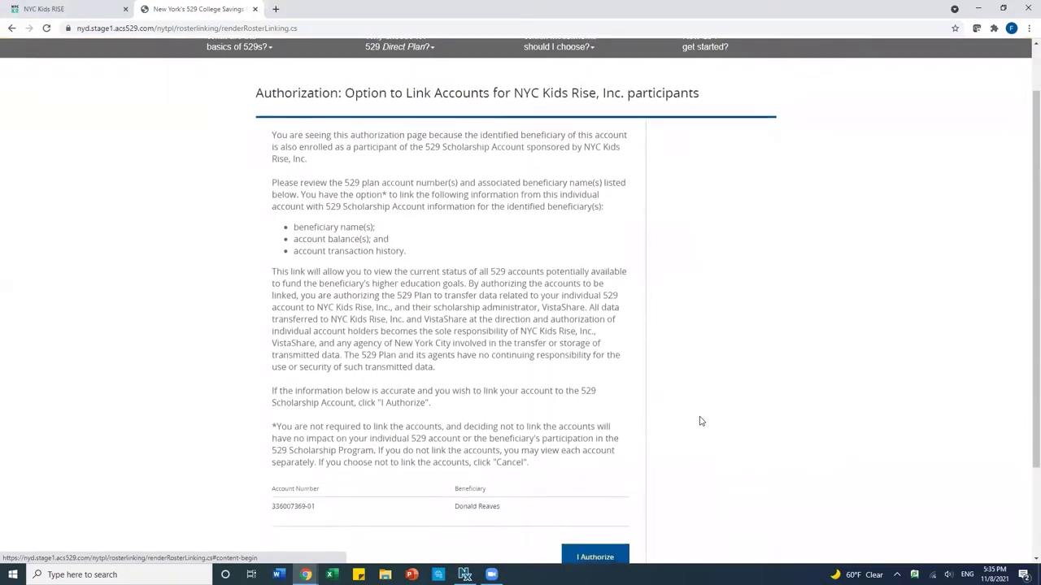
scroll(729, 390, "down", 1)
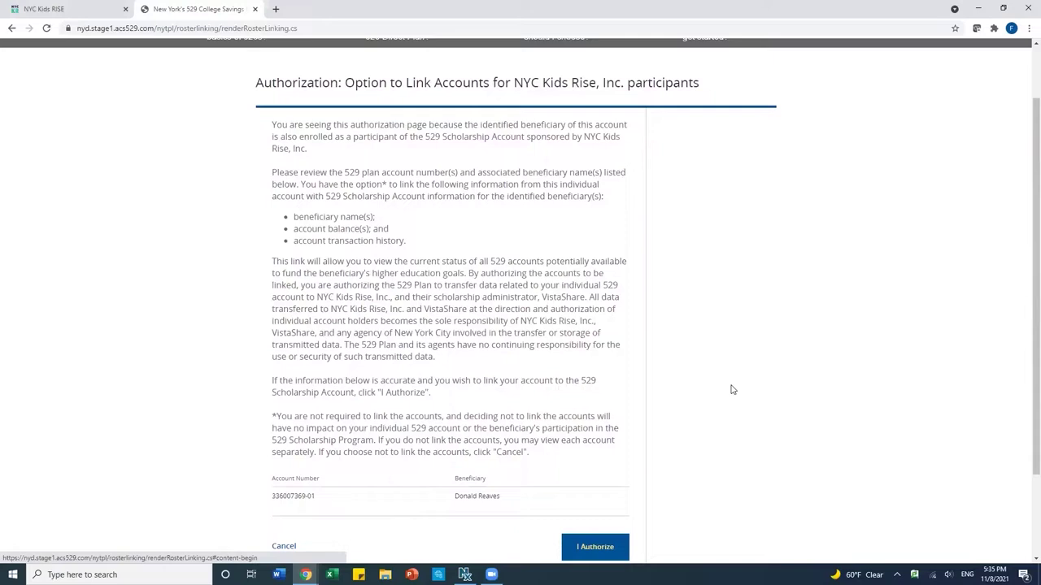
scroll(731, 389, "down", 1)
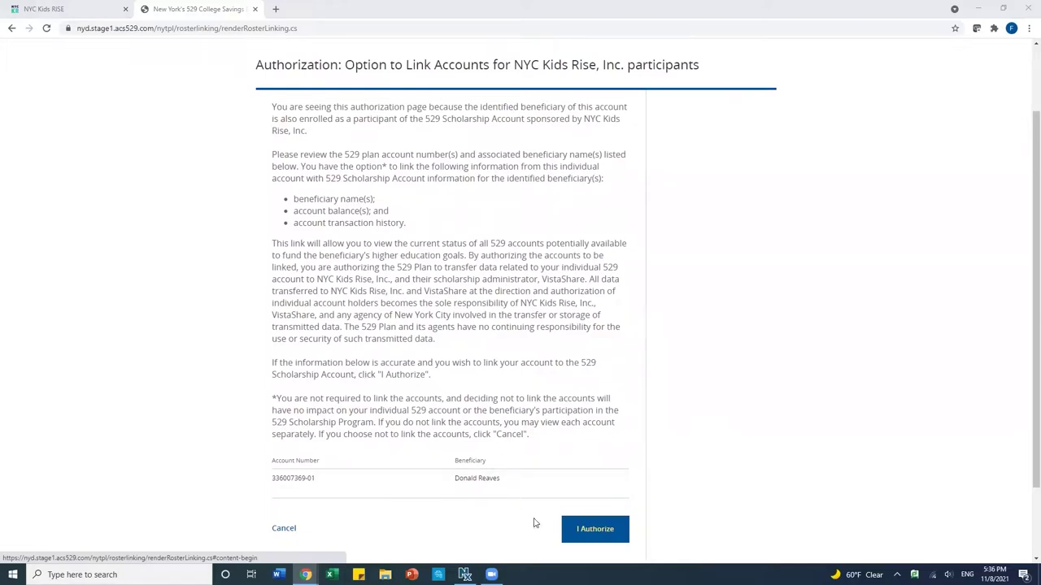
left_click(593, 530)
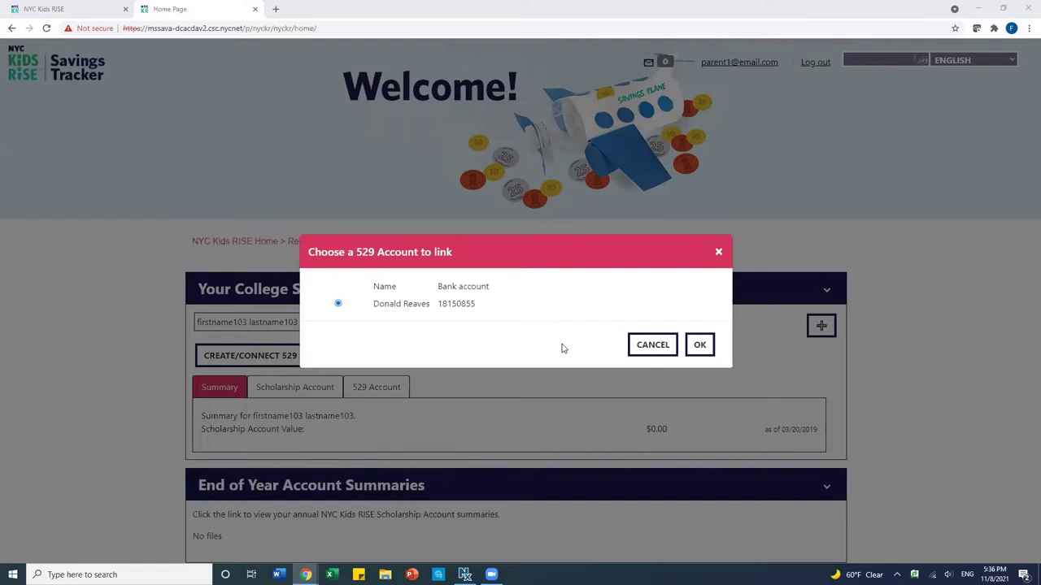
Confirm the selected Direct Plan account in 'Choose a 529 Account to link' with OK
left_click(700, 347)
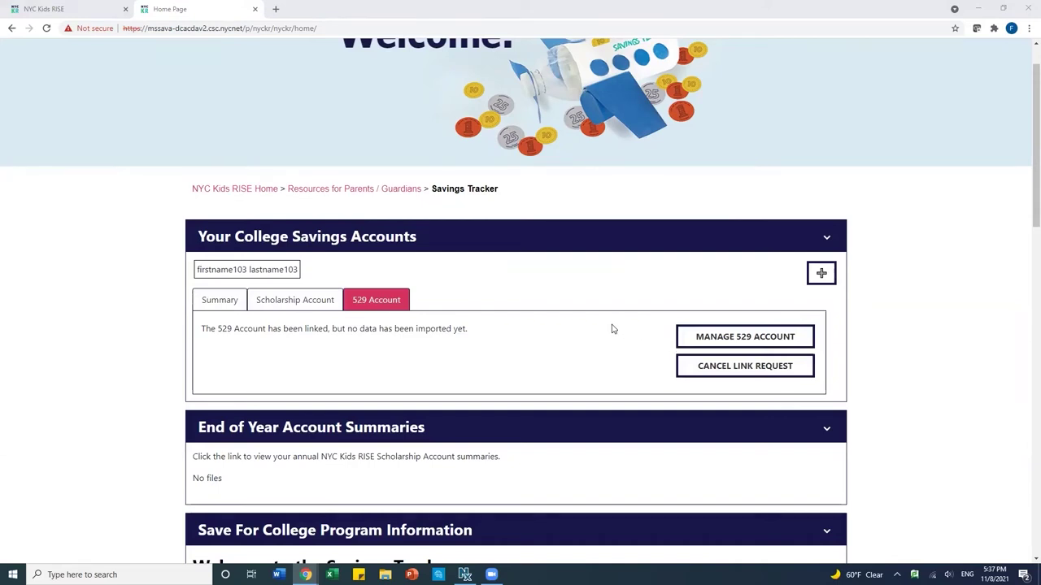
Scroll to the top and log out of the Savings Tracker
scroll(613, 329, "up", 1)
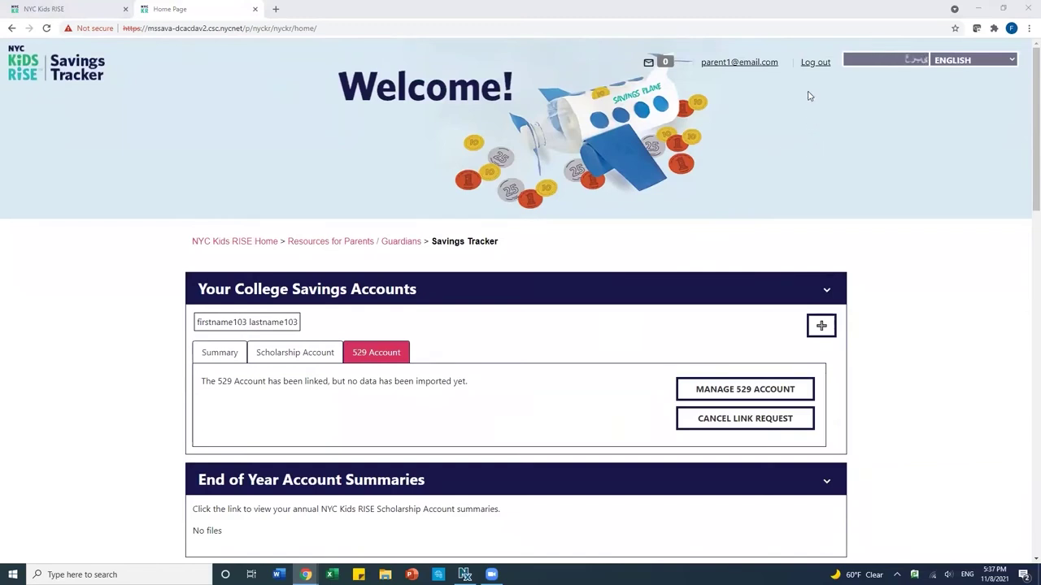
left_click(815, 63)
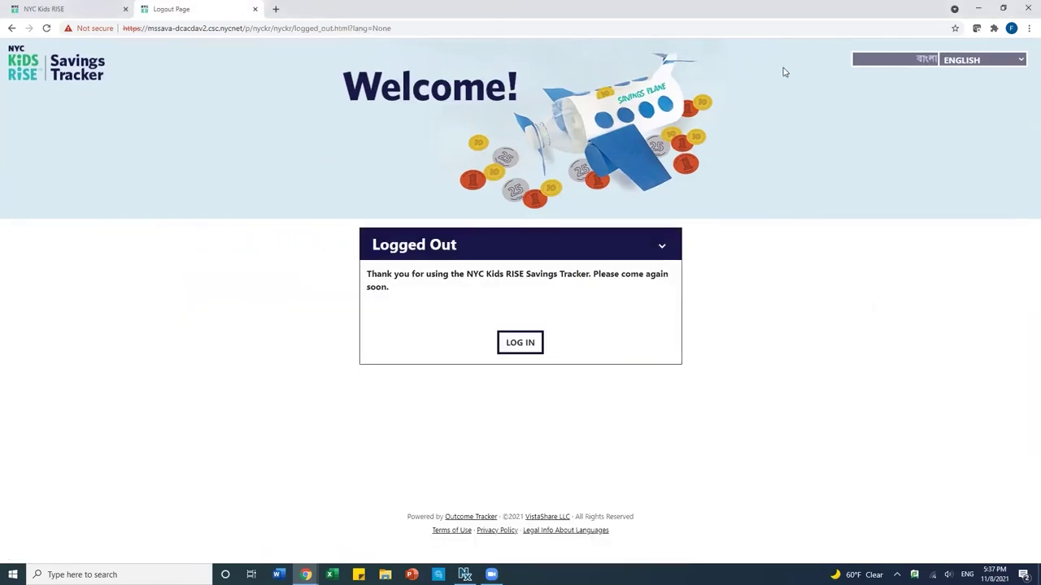